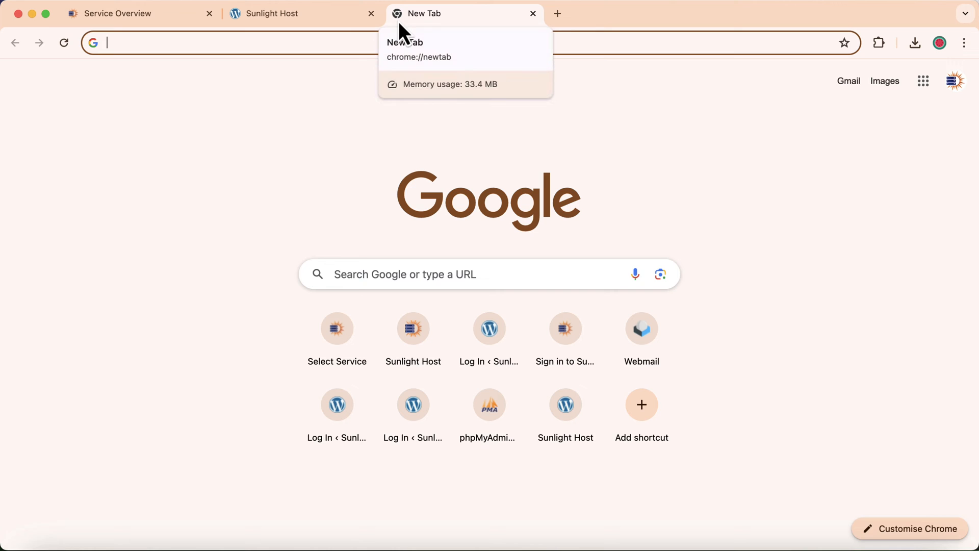
- From sunlighthost.com Services, open the Web Hosting plan and launch Log in to Control Panel
key(Return)
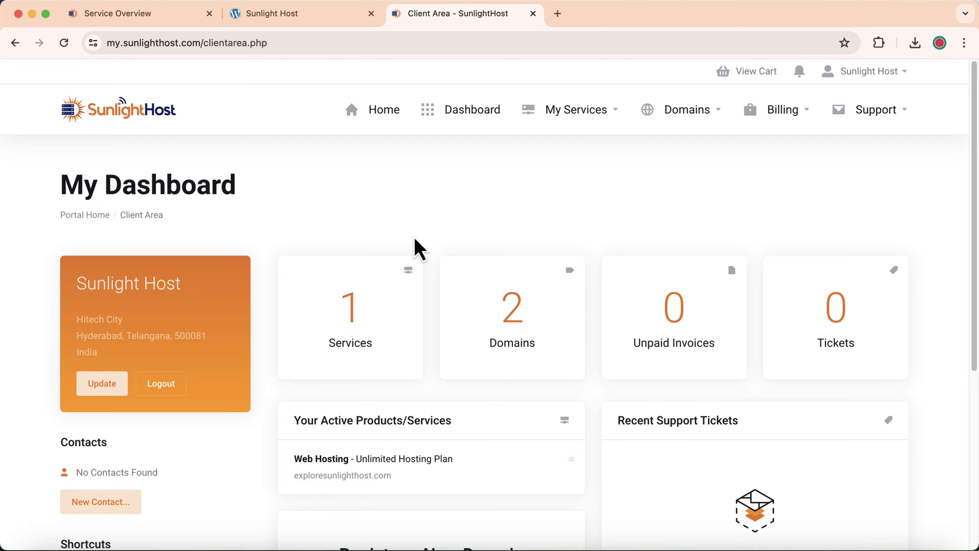
click(355, 313)
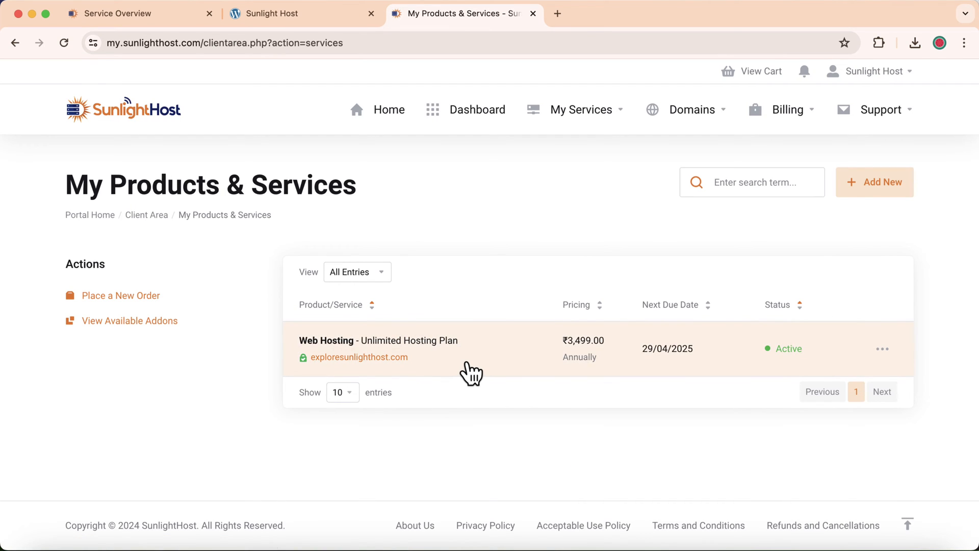
click(469, 373)
scroll(468, 372, down, 4)
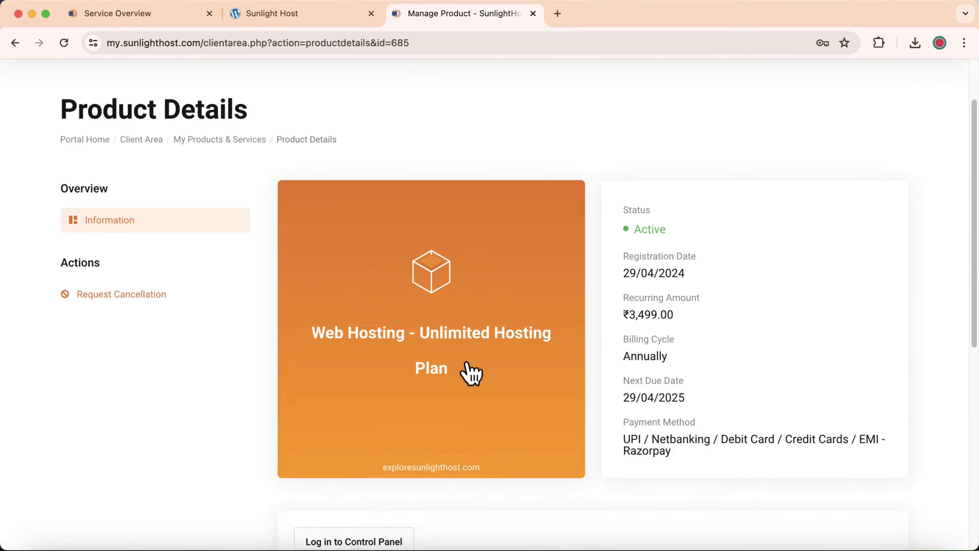
click(382, 470)
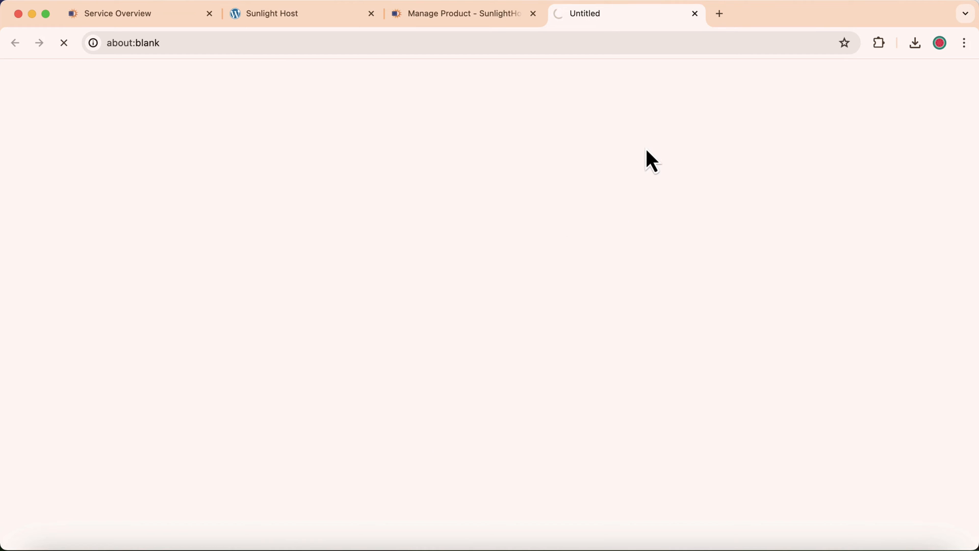
- Open cp.sunlighthost.com in a new tab and manage the exploresunlighthost.com hosting package
click(720, 15)
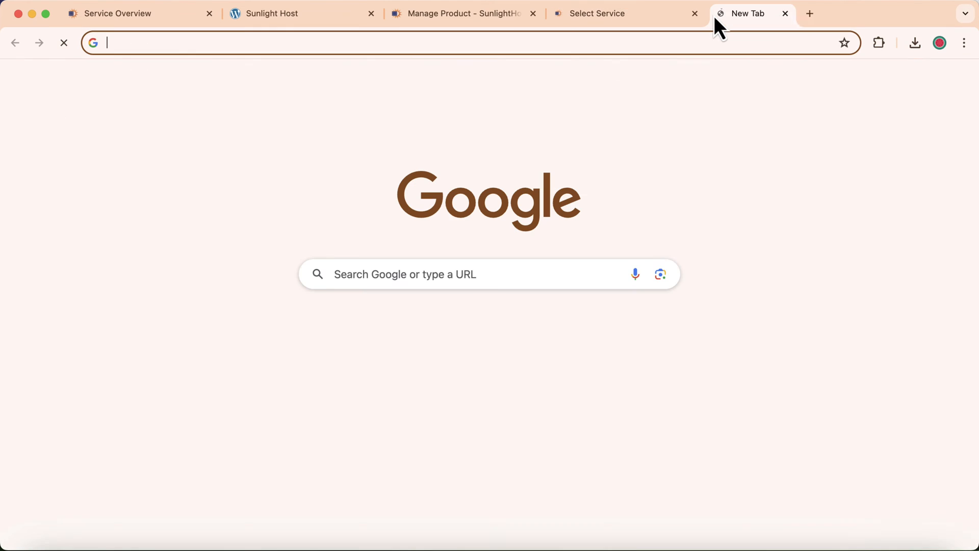
text(cp)
key(Return)
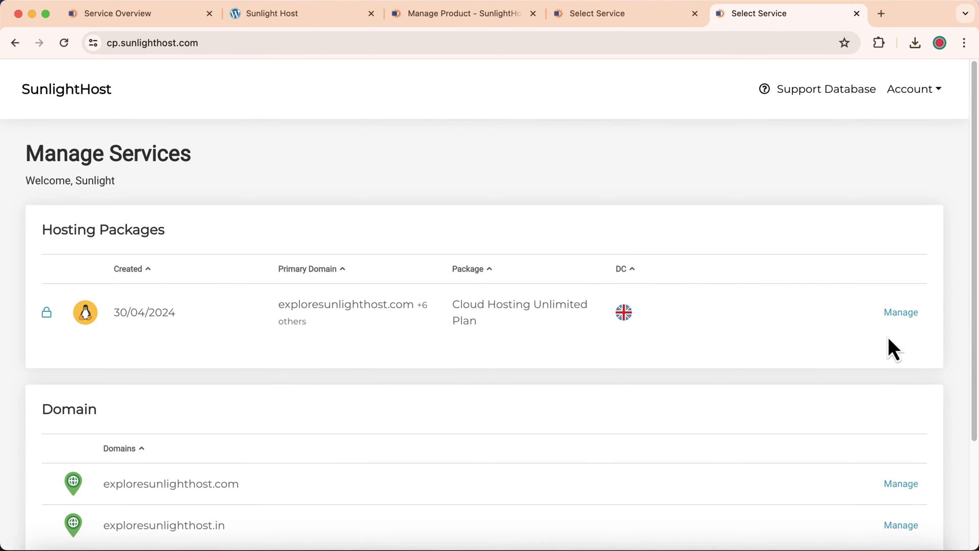
click(903, 314)
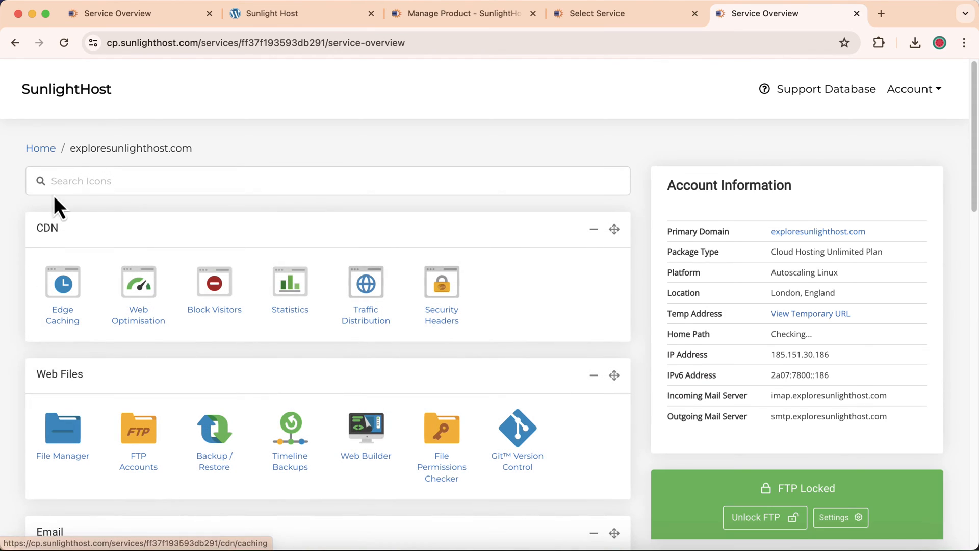
- Select the Sunlight Host site address, then open Domains from the package's Domain Names section
click(275, 8)
drag(219, 43, 108, 43)
click(753, 14)
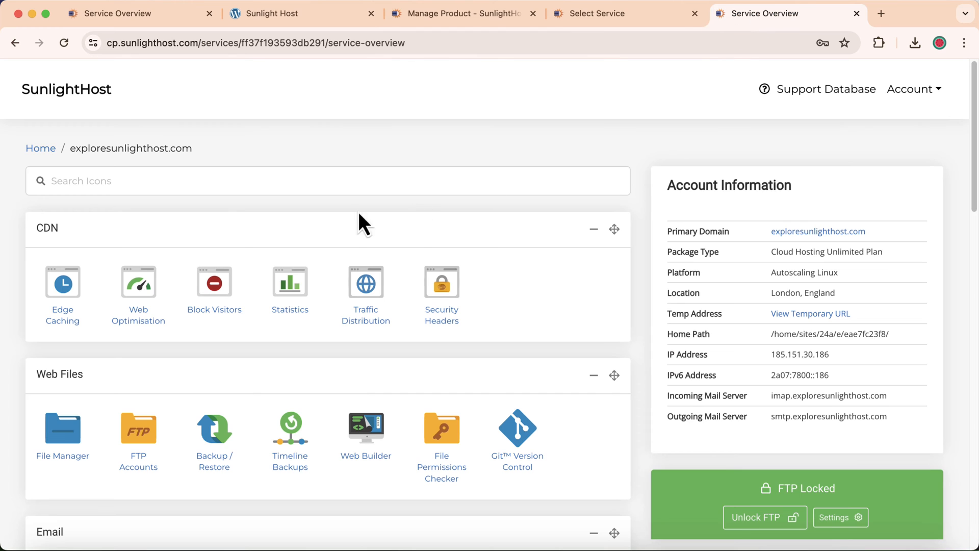
scroll(11, 225, down, 7)
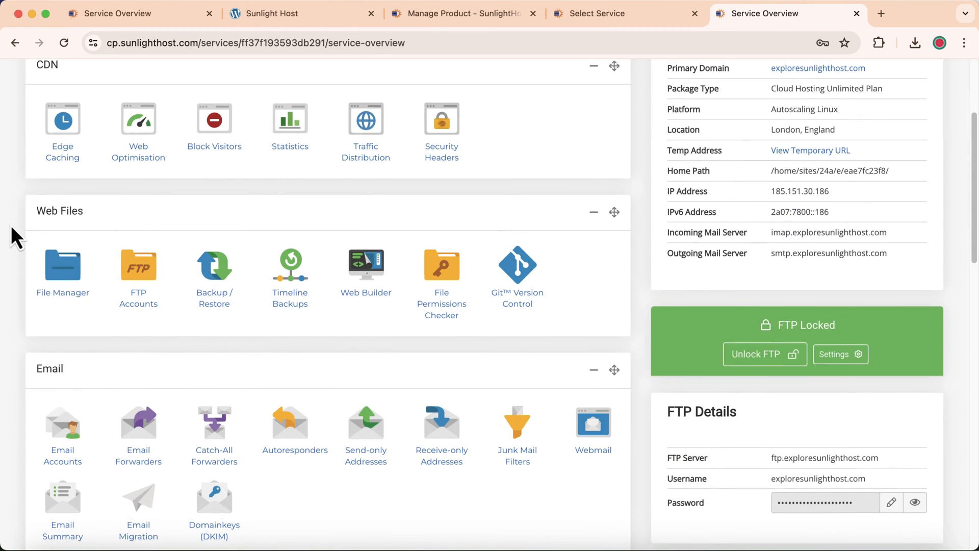
scroll(11, 225, down, 8)
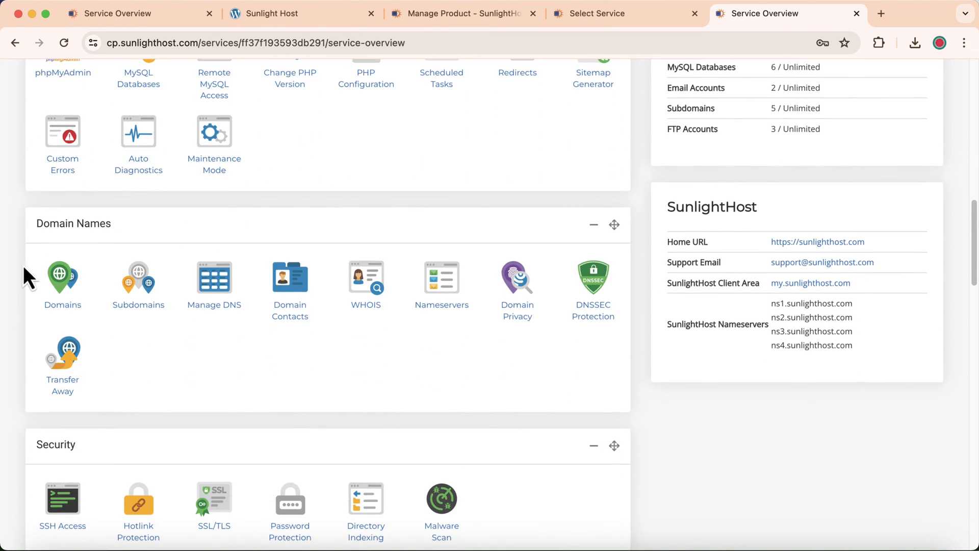
click(62, 288)
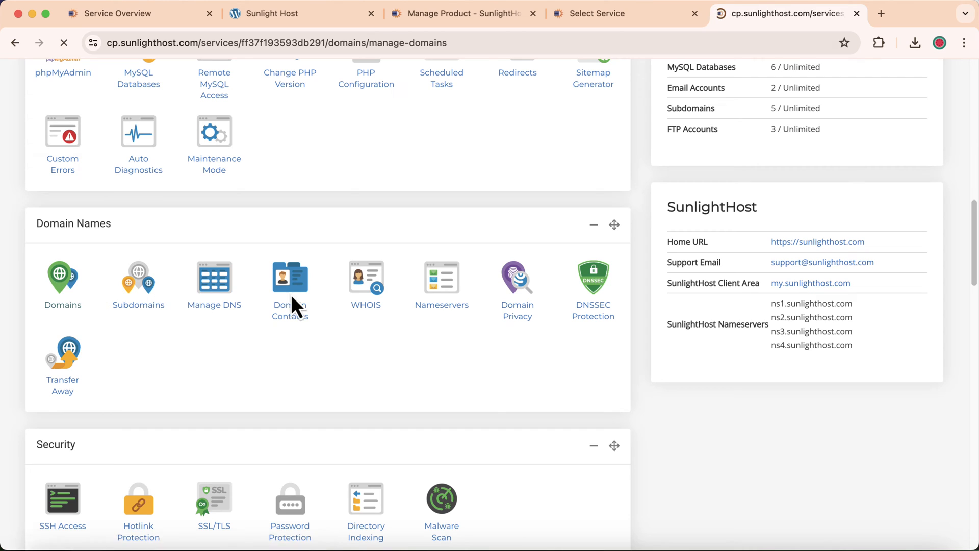
- Check exploresunlighthost.com's public_html document root, then reopen its service overview via Manage
scroll(474, 209, down, 8)
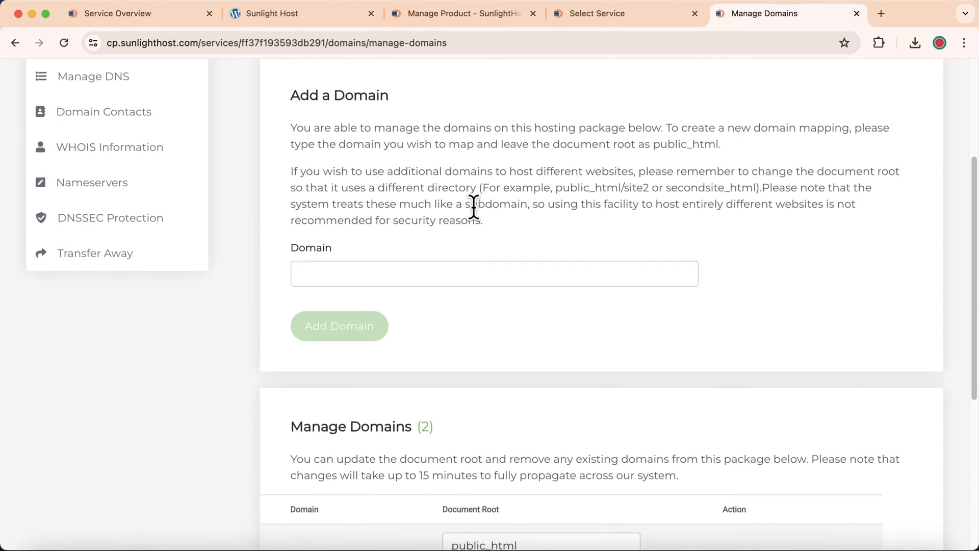
scroll(473, 215, down, 1)
drag(282, 309, 522, 302)
click(447, 305)
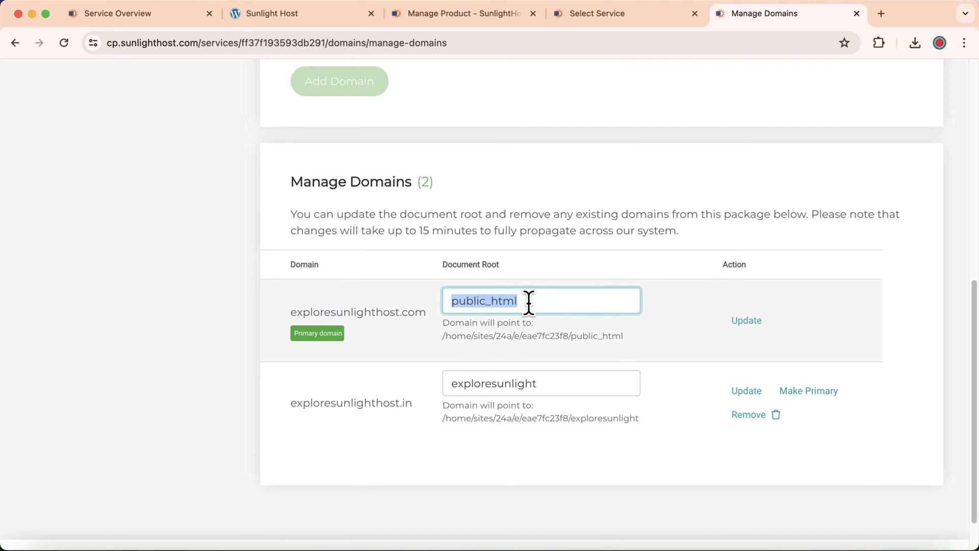
click(610, 19)
click(901, 312)
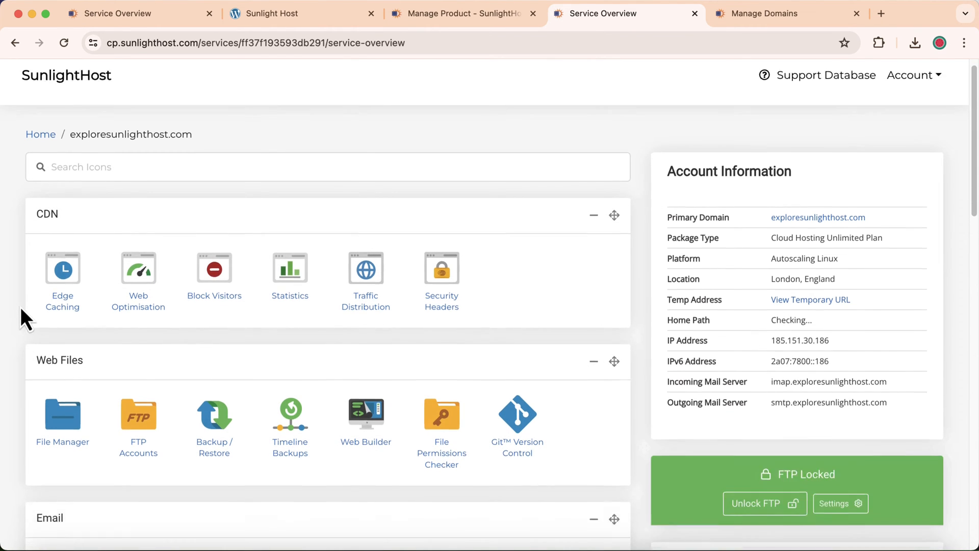
- Open public_html/wp-config.php in the File Manager editor
scroll(31, 301, down, 4)
click(63, 238)
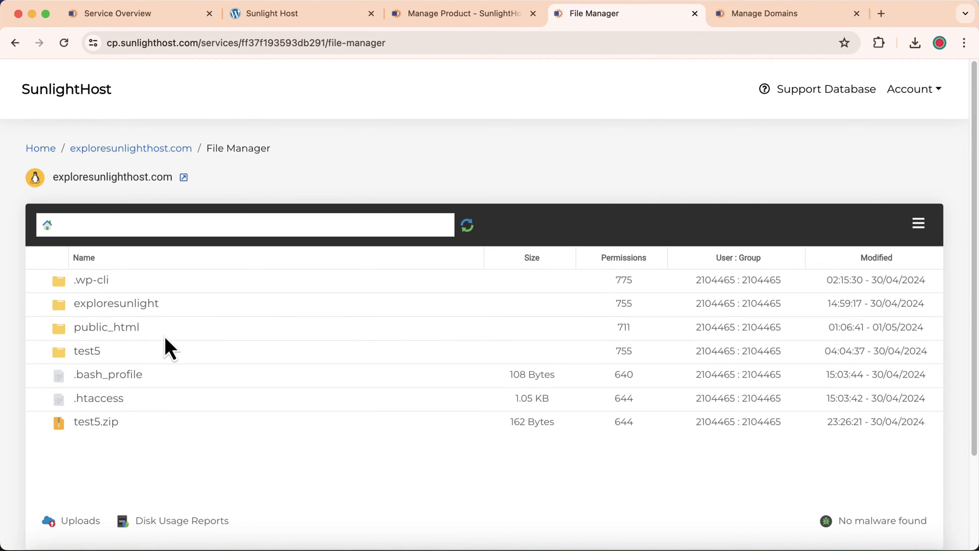
double_click(166, 334)
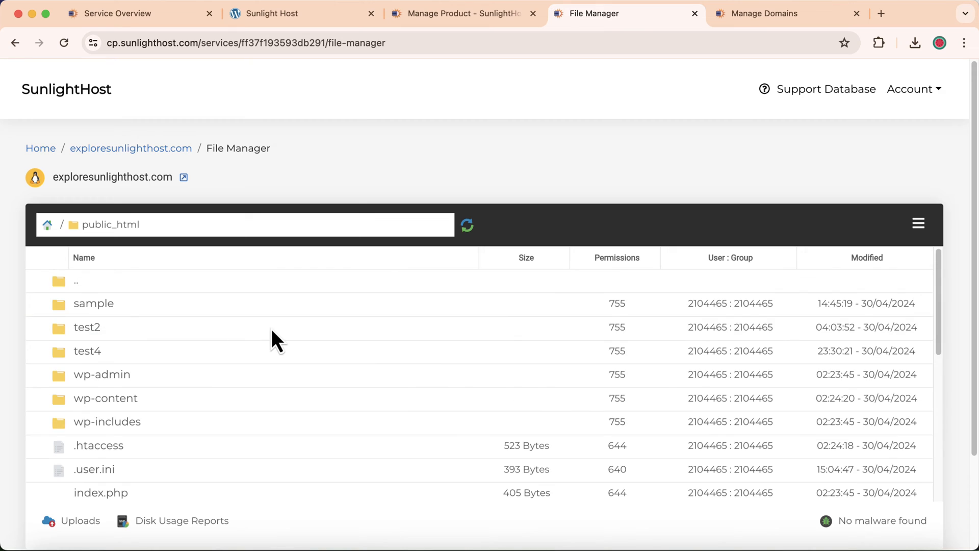
scroll(272, 332, down, 5)
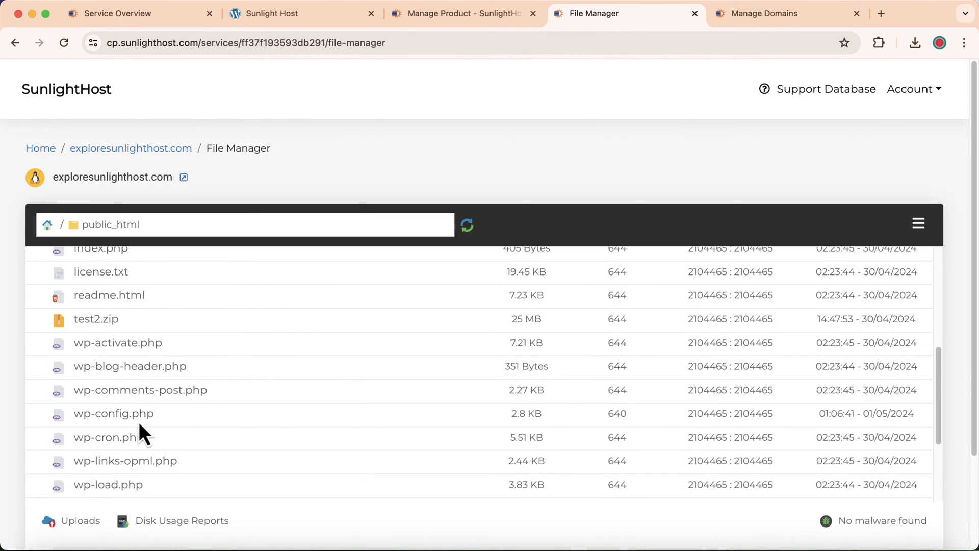
double_click(218, 417)
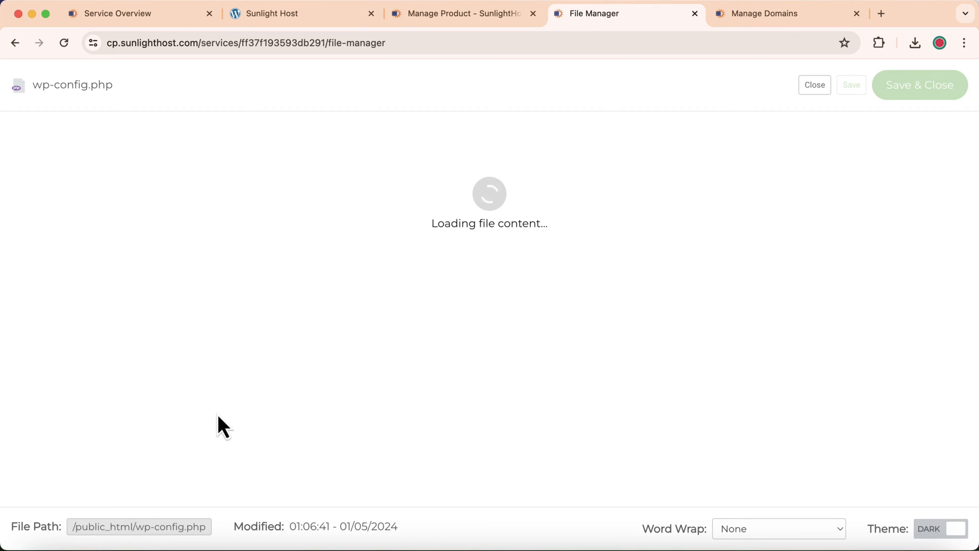
- Copy the DB_NAME value wordpress-35303531d13e from line 23
scroll(338, 317, down, 5)
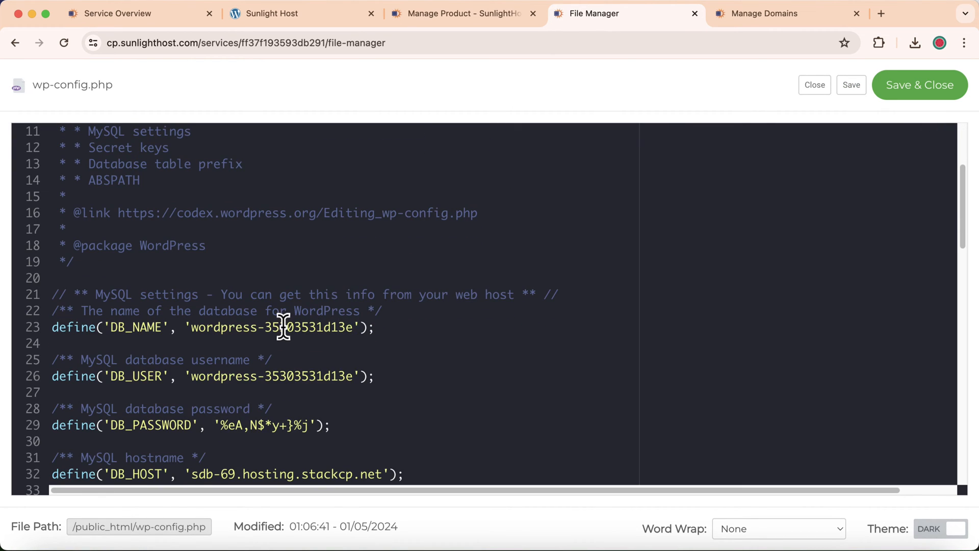
click(197, 328)
double_click(228, 329)
drag(228, 329, 350, 324)
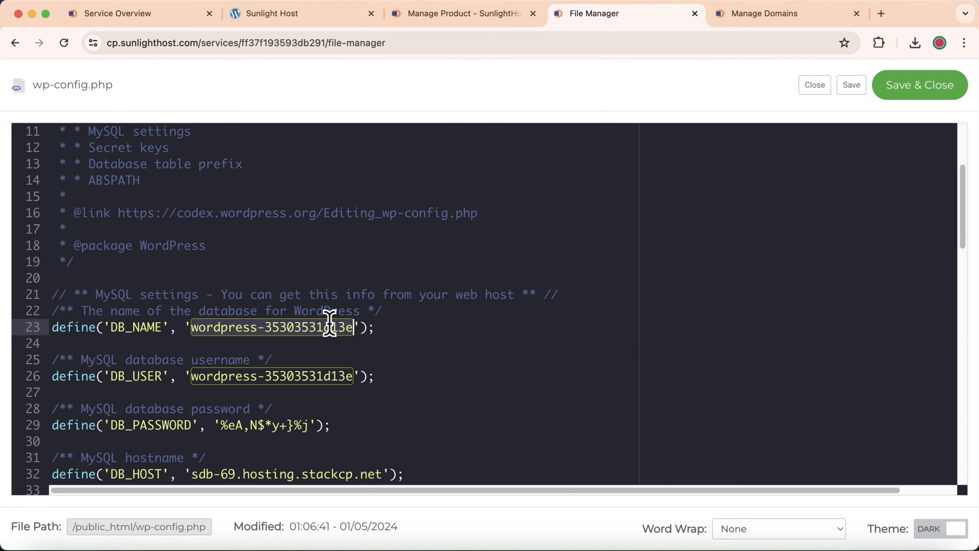
right_click(332, 327)
click(354, 311)
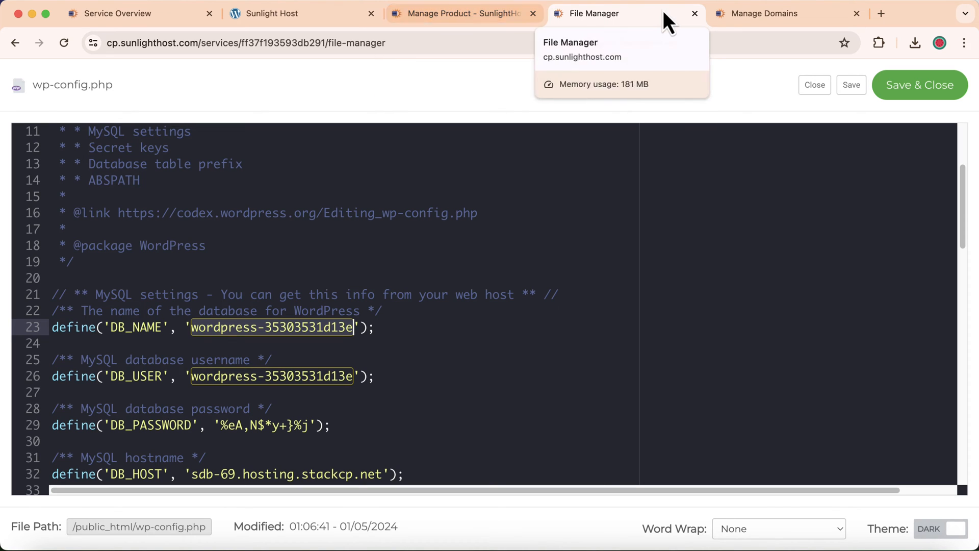
- From the Manage Domains tab, go back Home and open MySQL Databases under Web Tools
click(744, 12)
scroll(515, 146, up, 6)
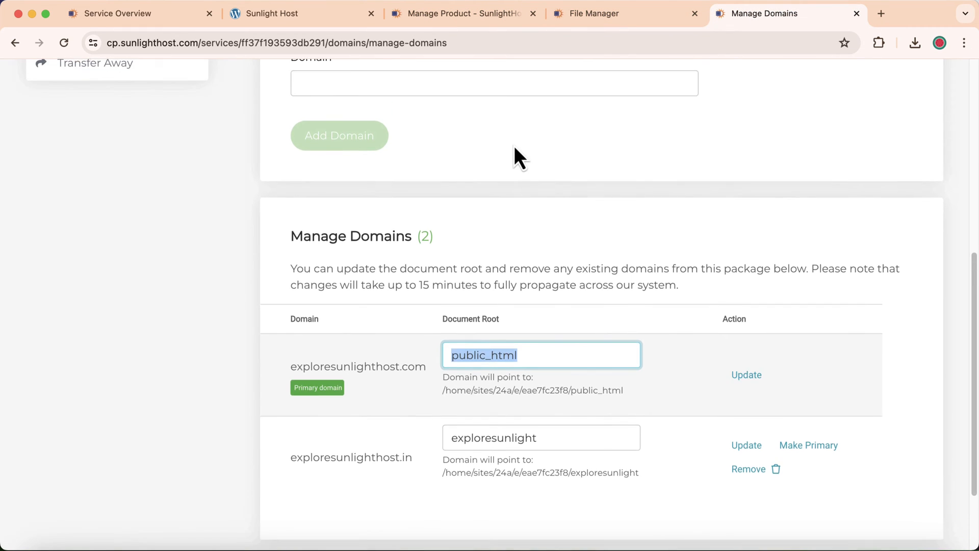
scroll(491, 142, up, 3)
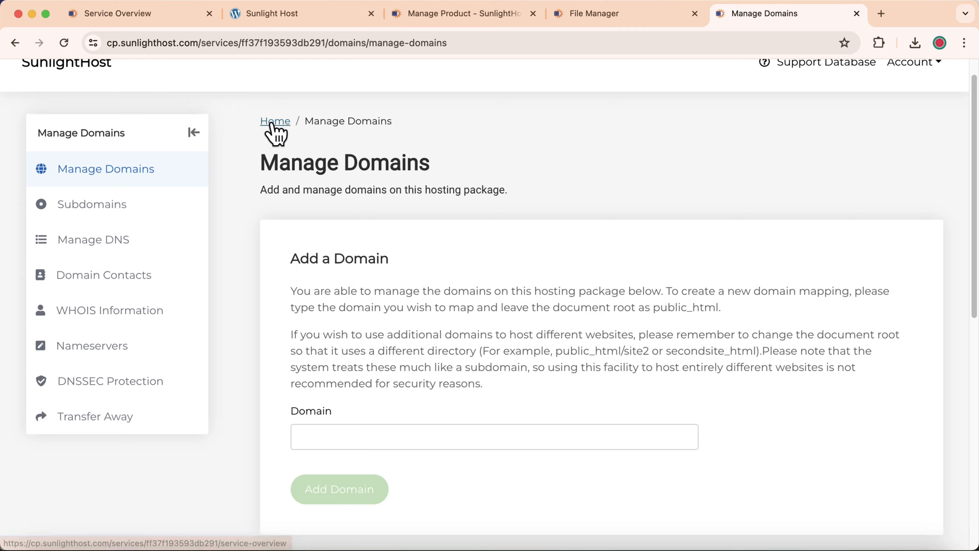
click(273, 124)
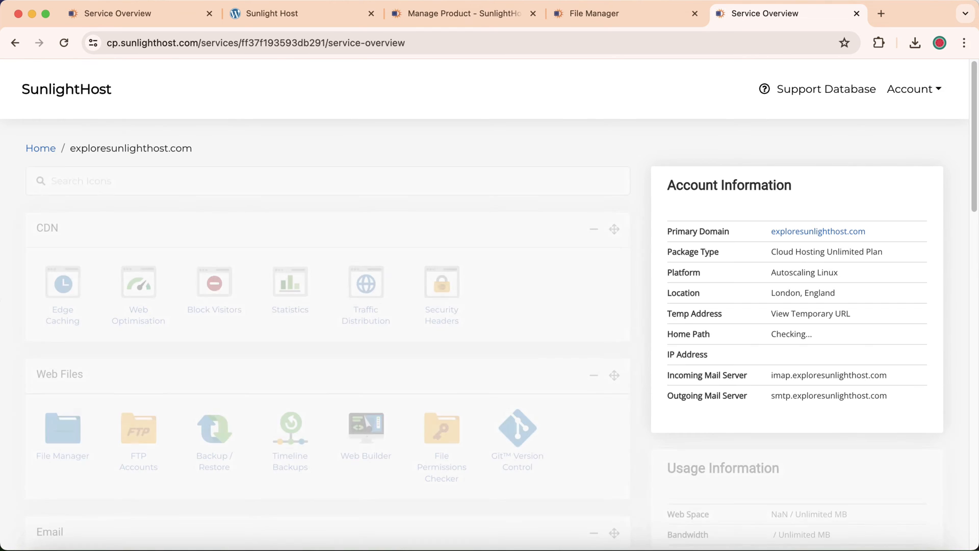
scroll(9, 296, down, 8)
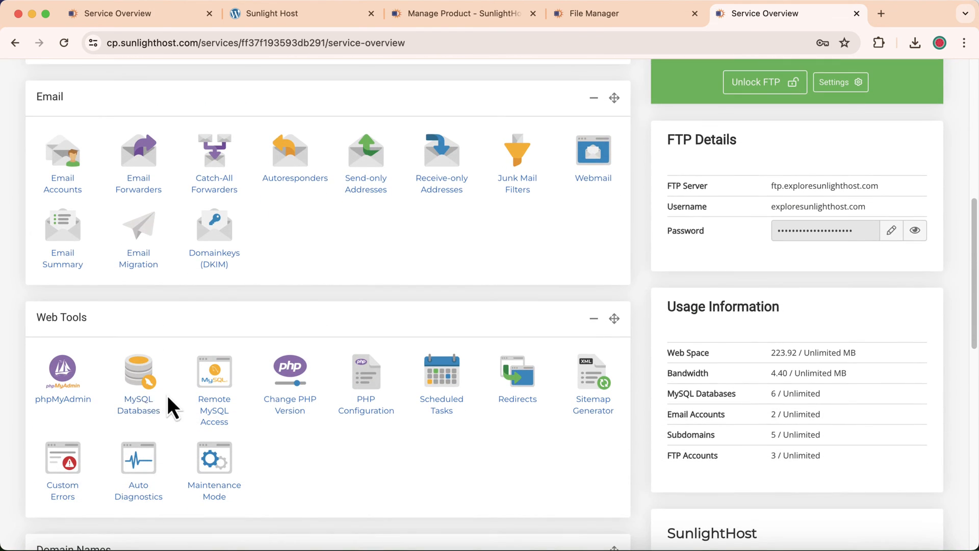
click(141, 384)
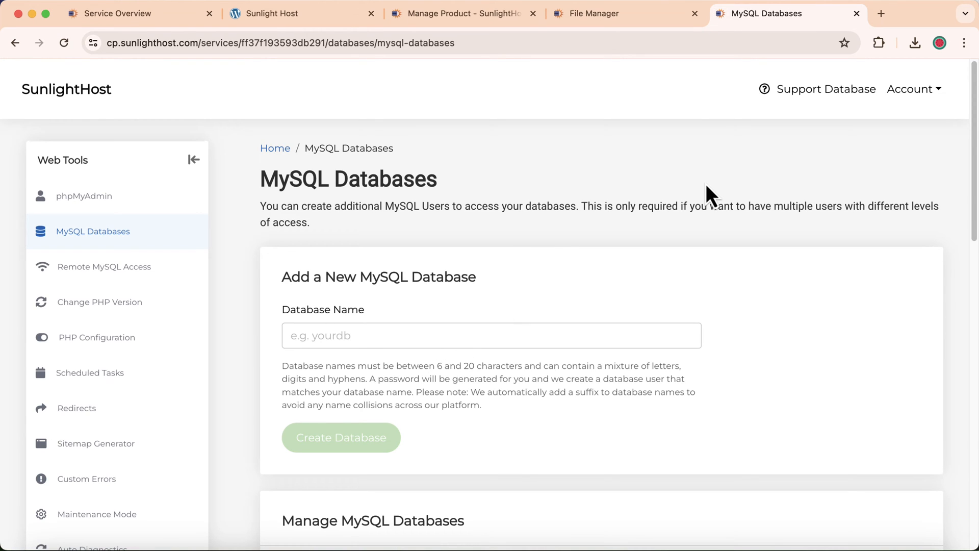
- Find wordpress-35303531d13e on the page with Cmd+F and choose Sign in from its Options menu
scroll(668, 112, down, 7)
key(super+f)
right_click(651, 74)
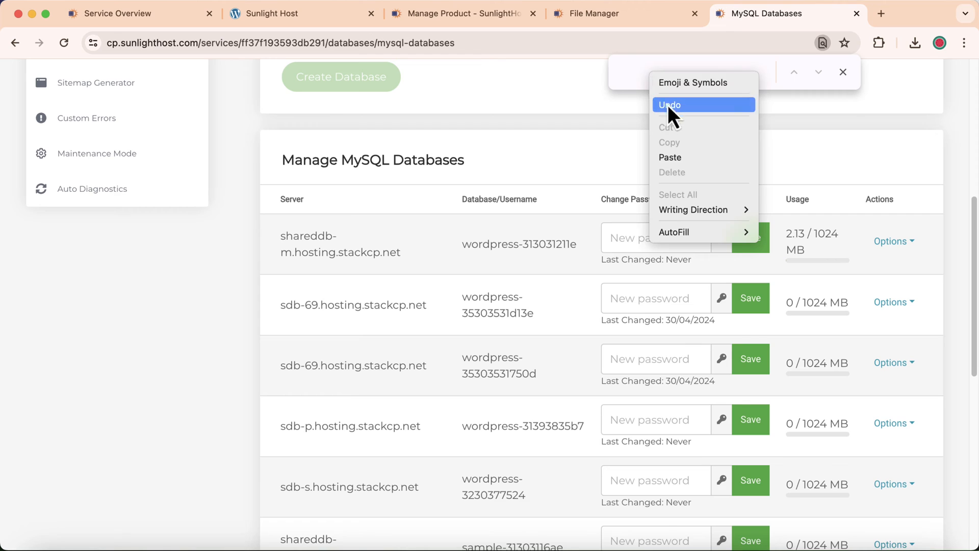
click(671, 157)
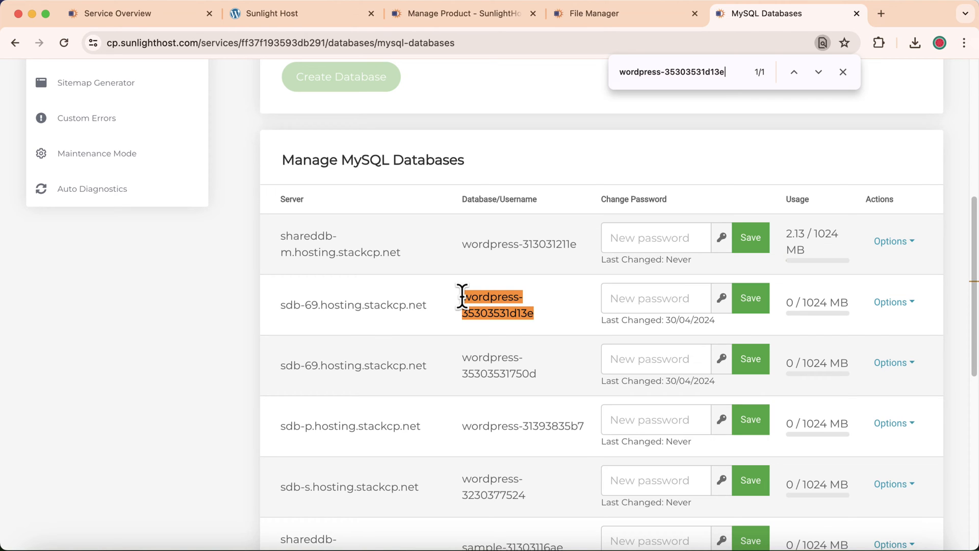
click(890, 303)
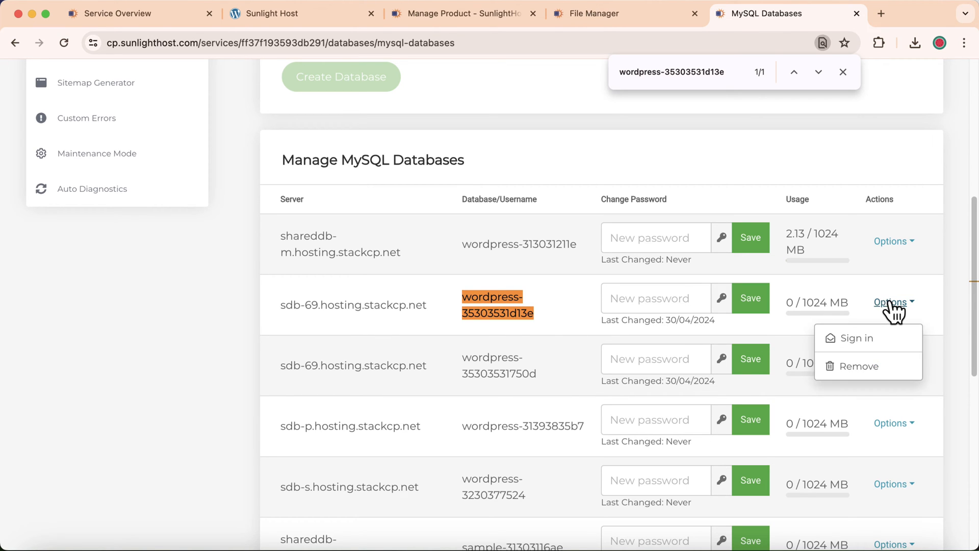
click(869, 341)
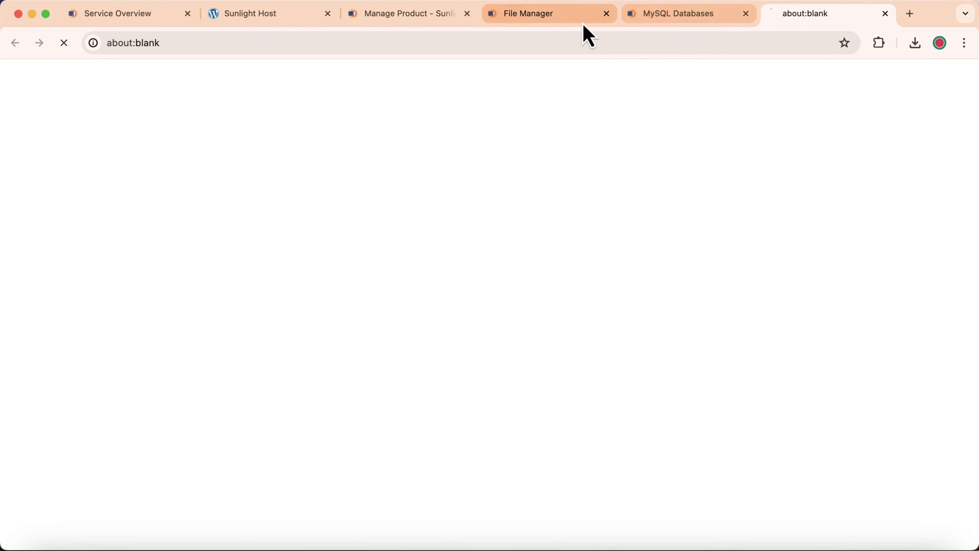
- Return the control panel to Home, view wordpress-35303531d13e's 12 tables in phpMyAdmin, then switch back
click(646, 20)
scroll(383, 253, up, 5)
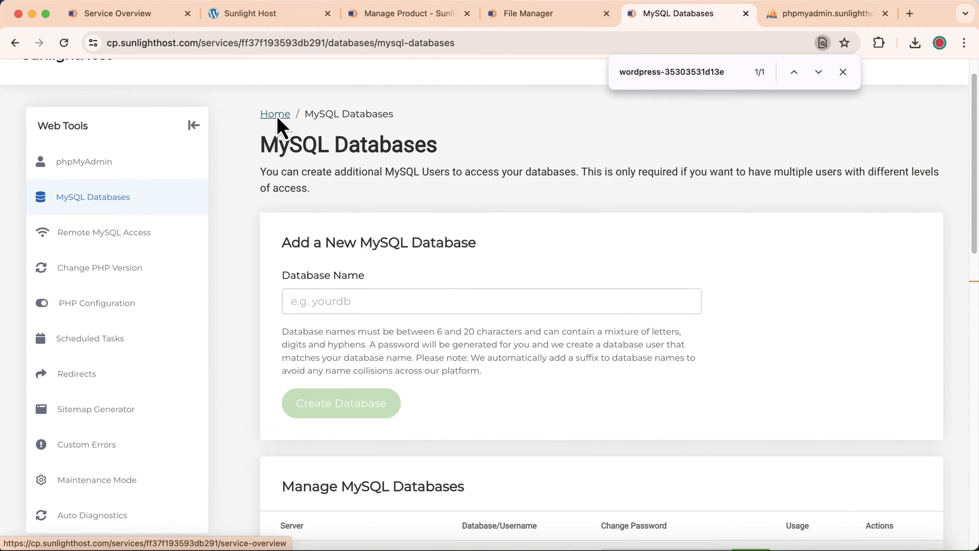
click(274, 117)
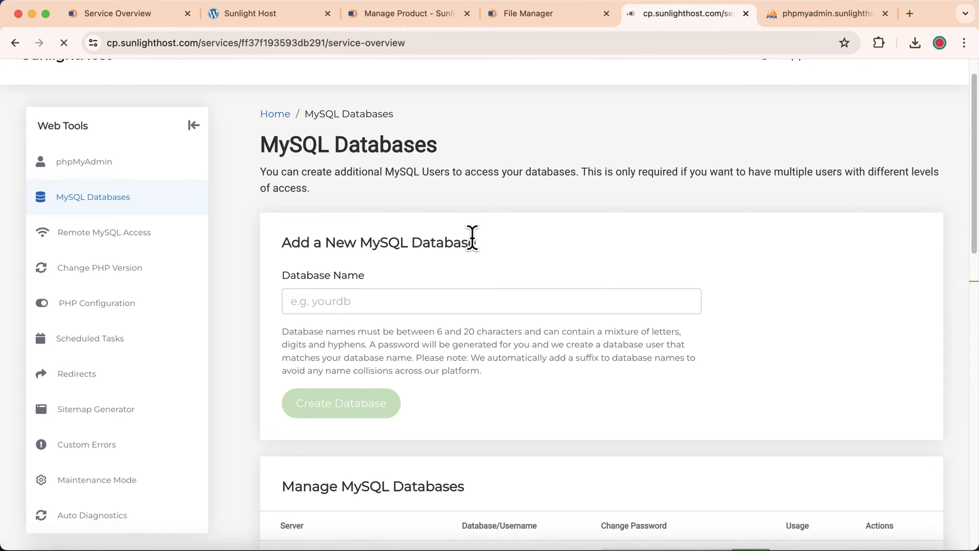
click(824, 15)
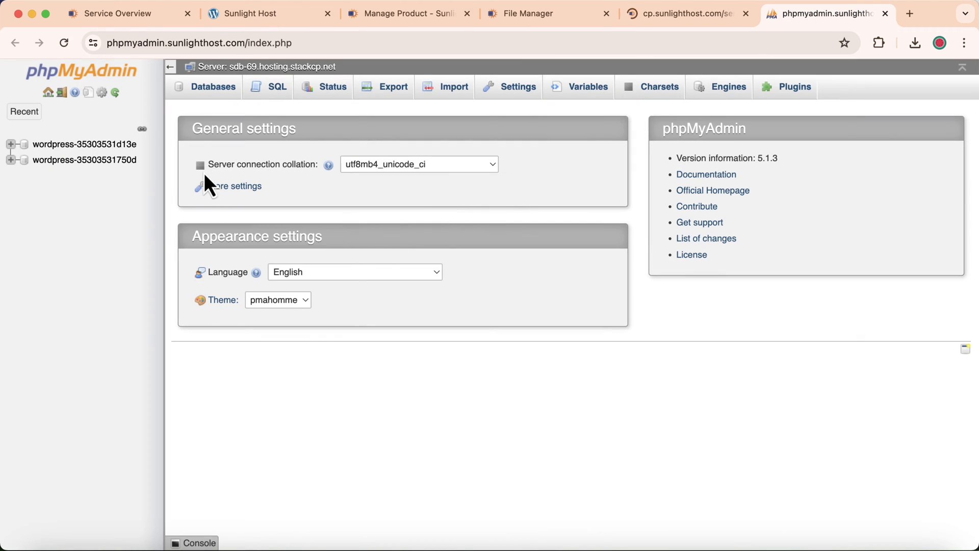
click(110, 144)
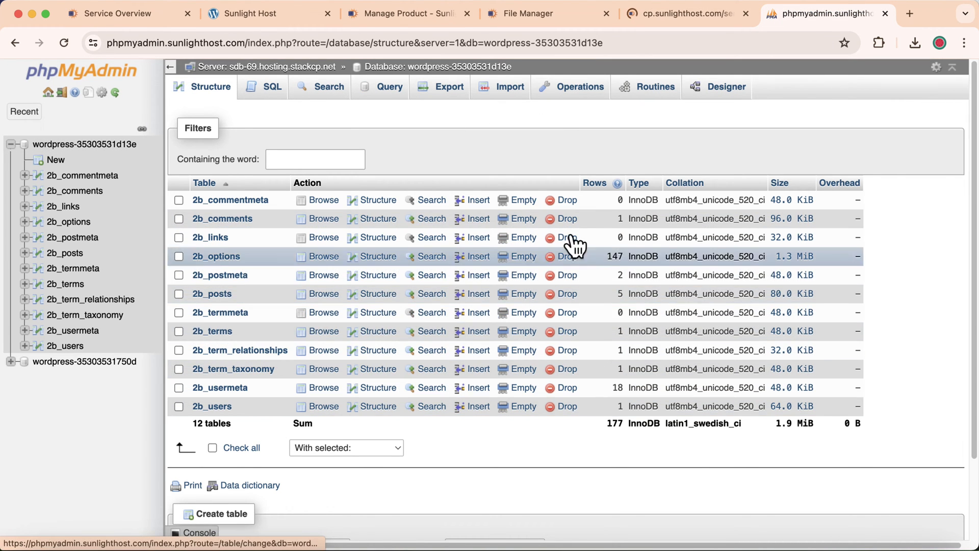
click(670, 21)
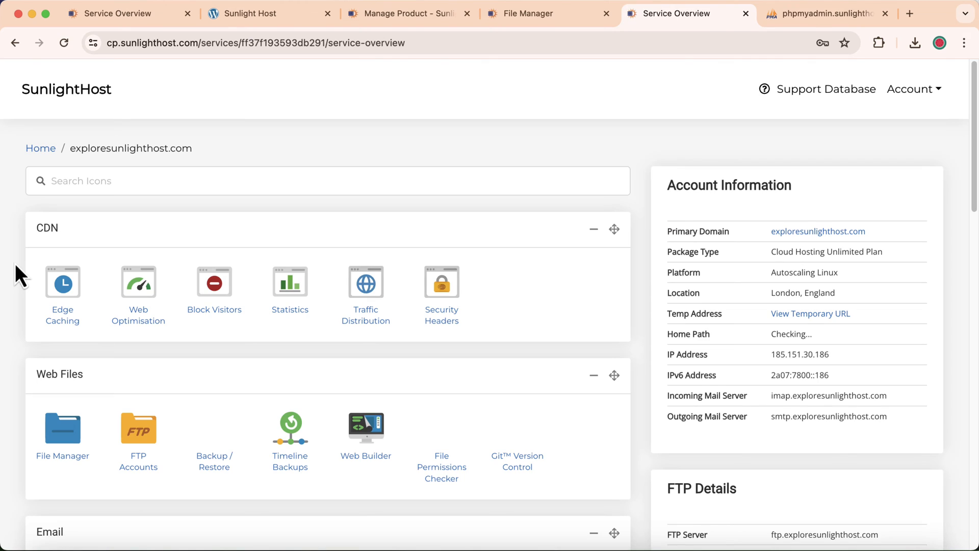
- Open phpMyAdmin under Web Tools, locate wordpress-35303531d13e, and sign in on the sdb-69 server
scroll(16, 265, down, 4)
scroll(15, 273, down, 8)
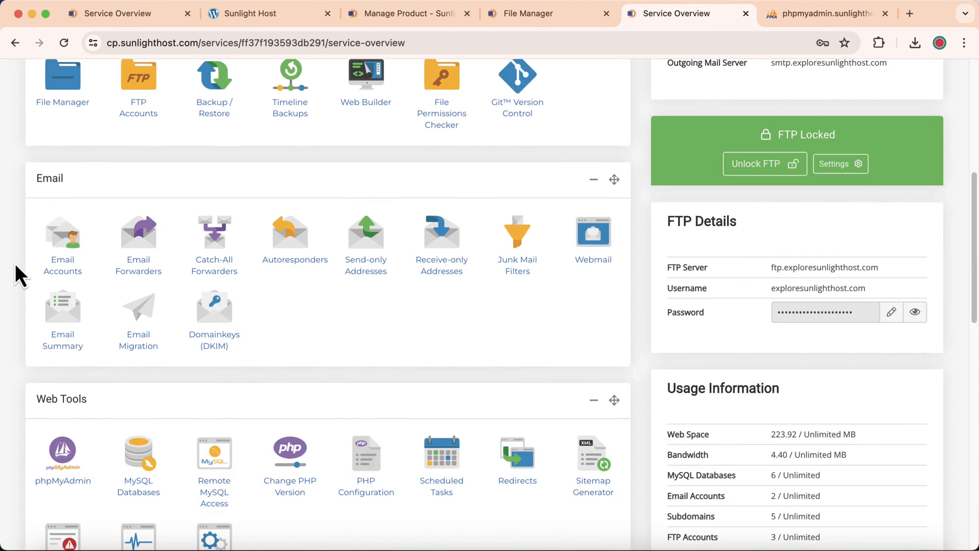
click(63, 272)
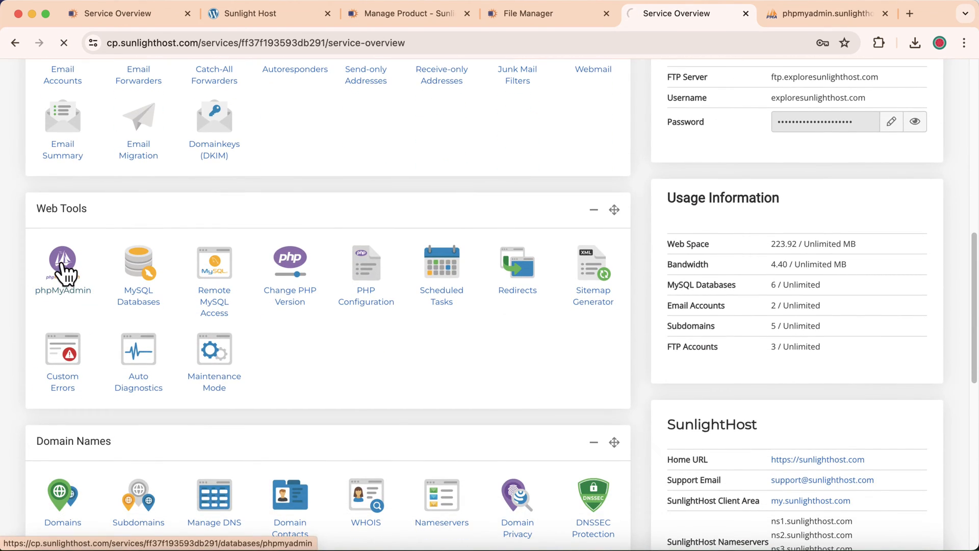
scroll(568, 260, down, 2)
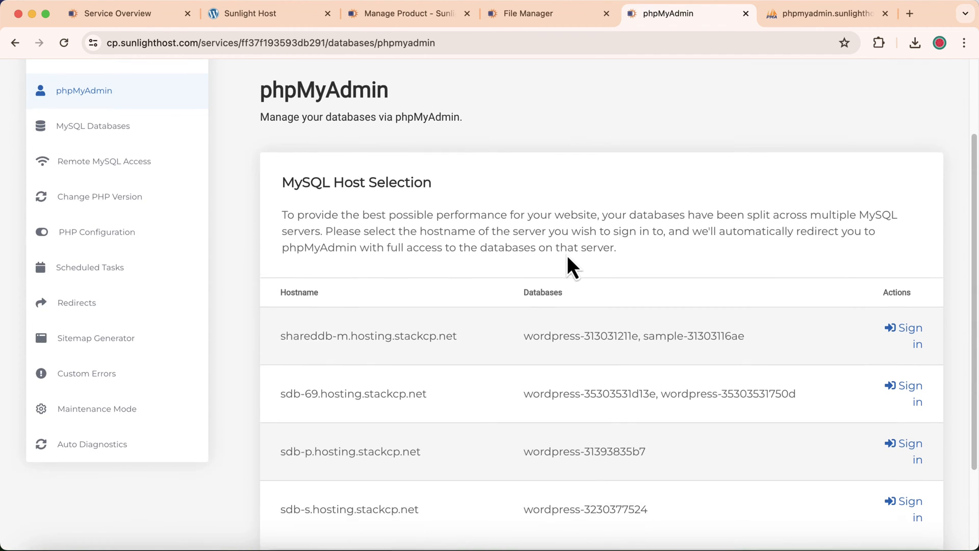
key(super+f)
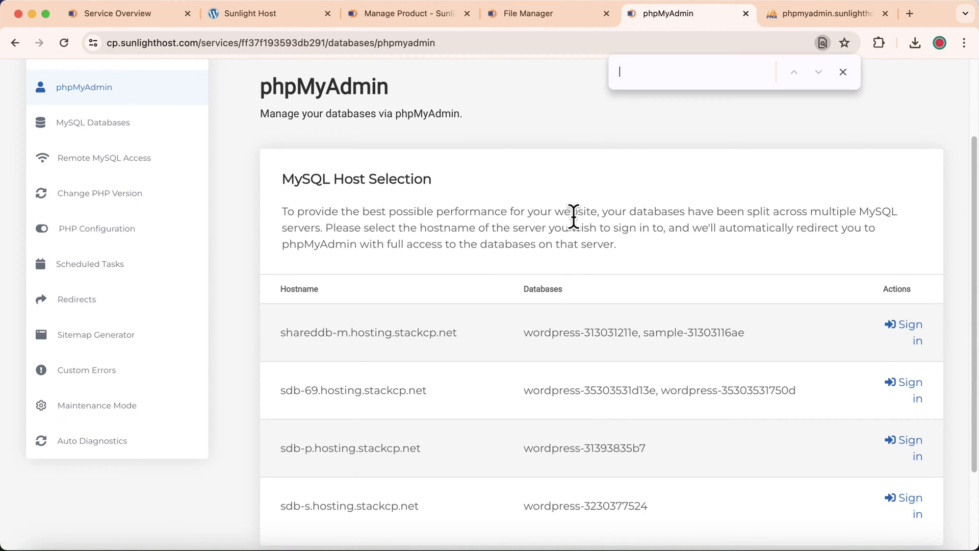
right_click(641, 77)
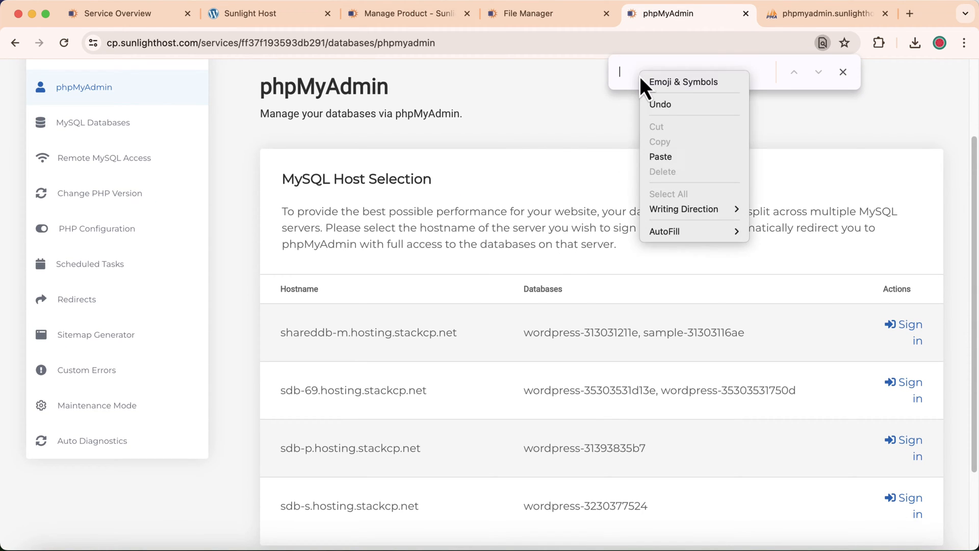
click(681, 159)
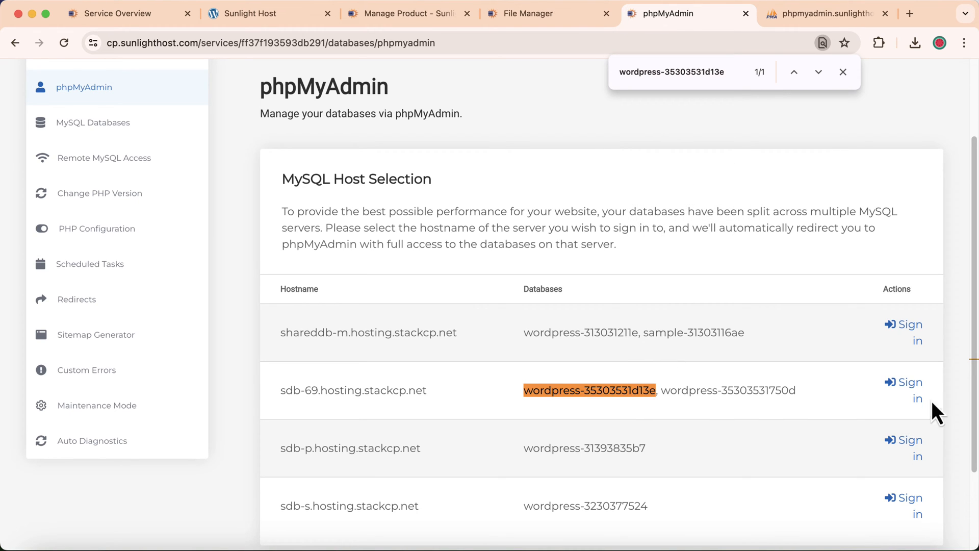
click(916, 398)
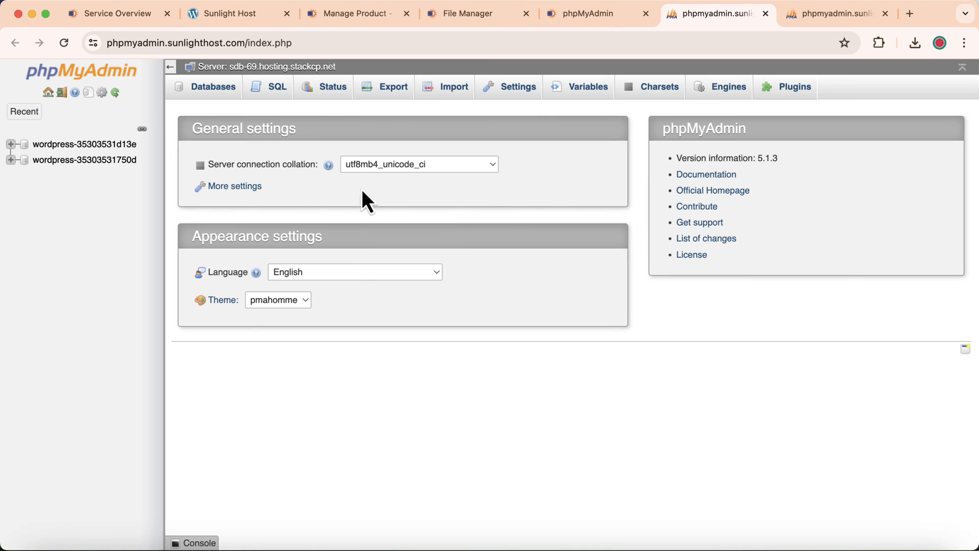
- Export wordpress-35303531d13e as a Quick SQL file, wordpress-35303531d13e (1).sql, then reopen its table list
click(118, 148)
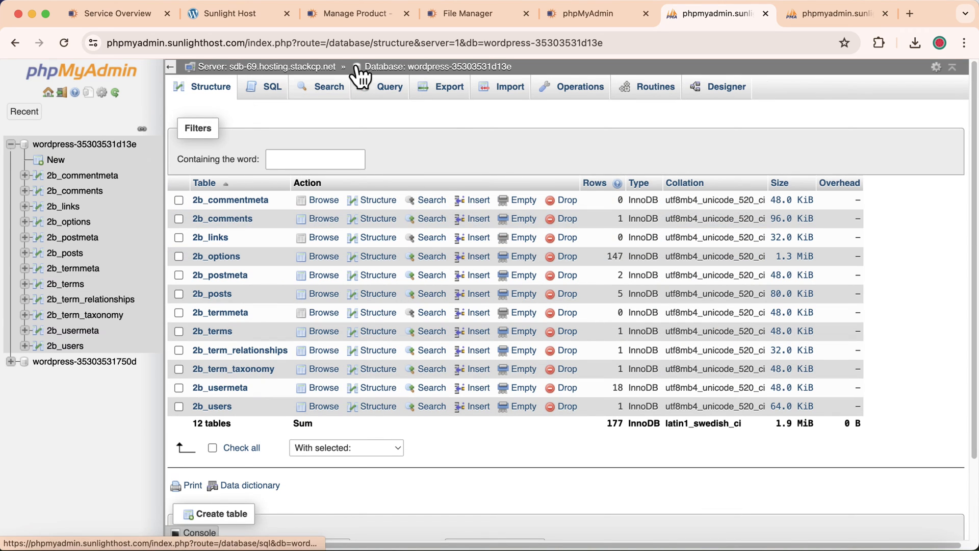
click(442, 93)
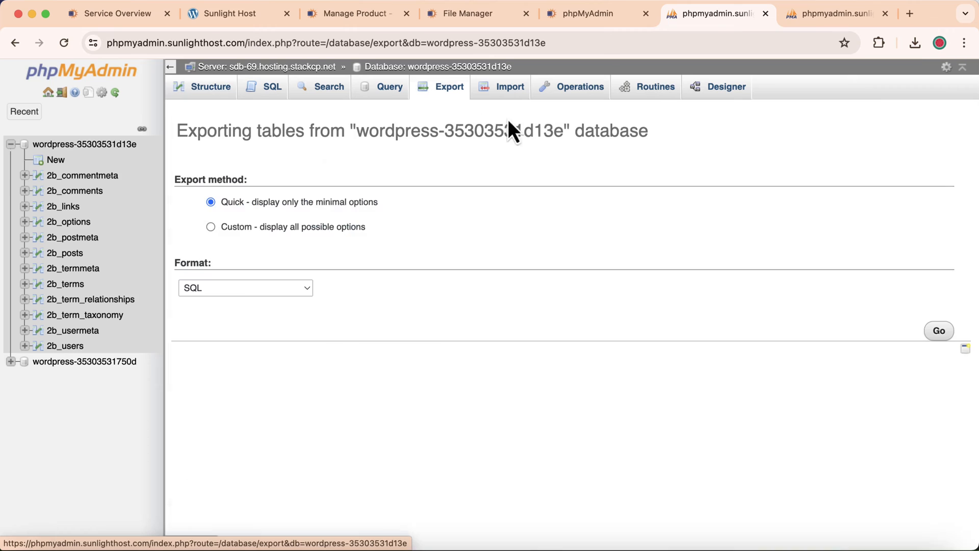
click(943, 340)
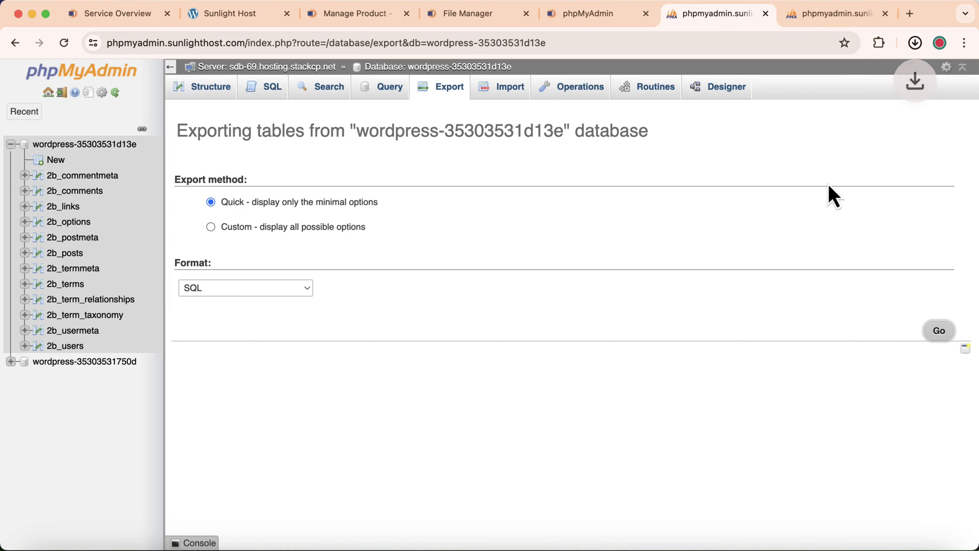
click(534, 154)
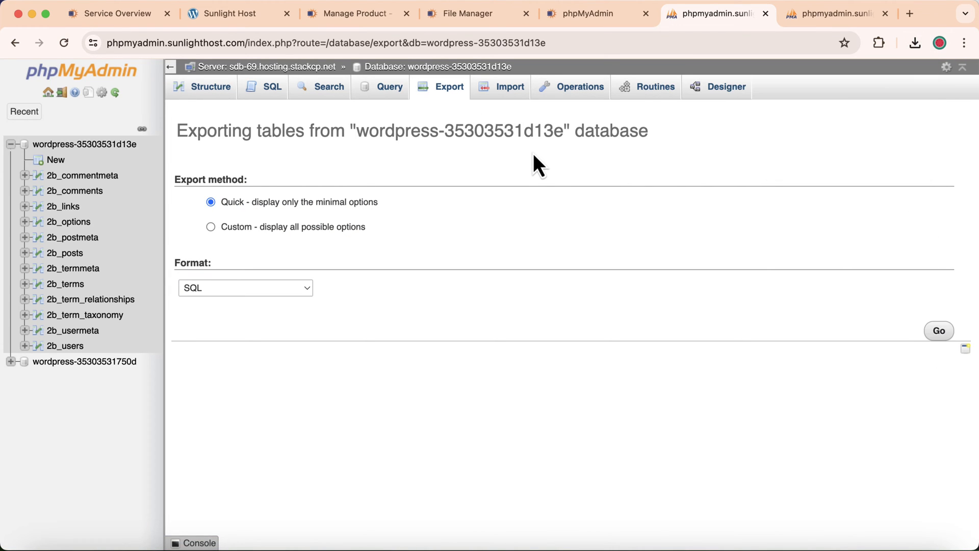
click(76, 145)
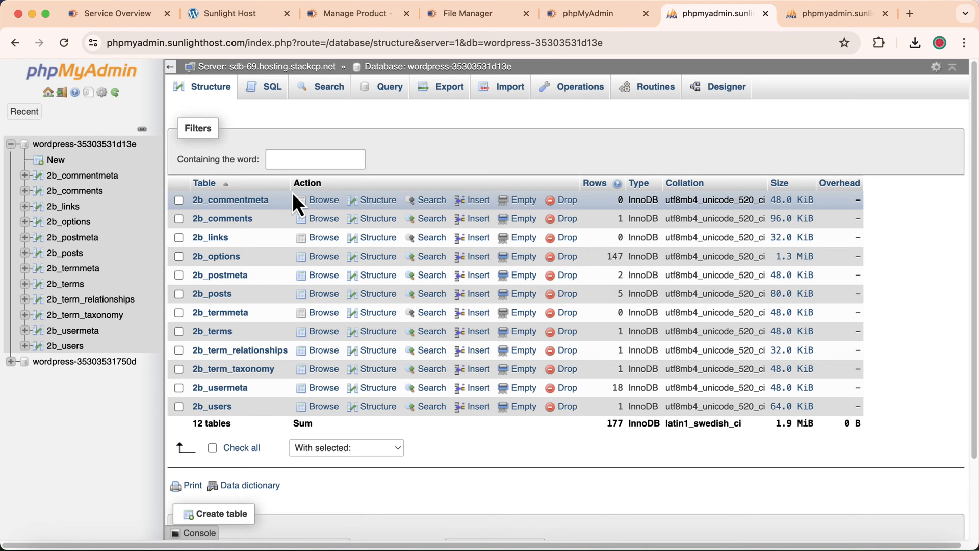
- Edit the only 2b_users row and fill user_login with the suggested new login name
click(228, 408)
click(213, 267)
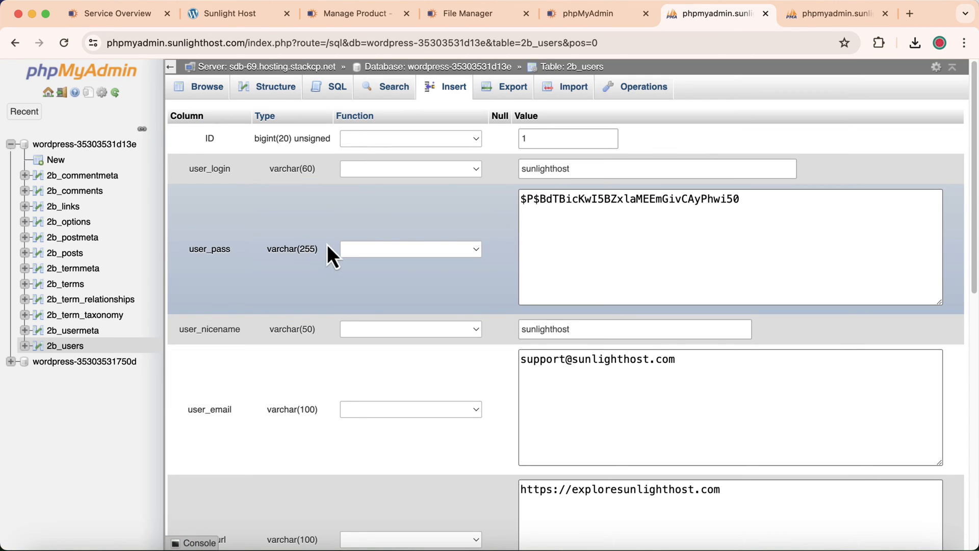
click(582, 168)
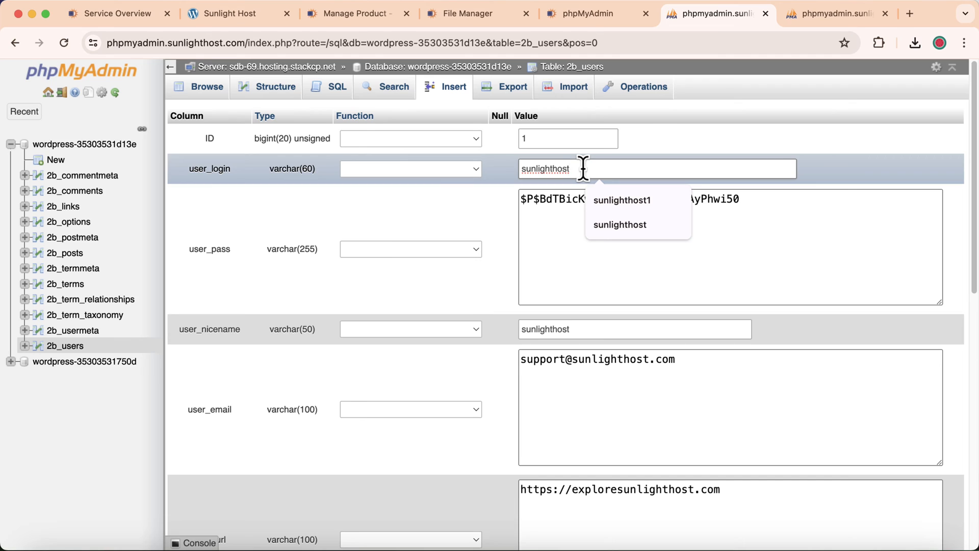
click(607, 196)
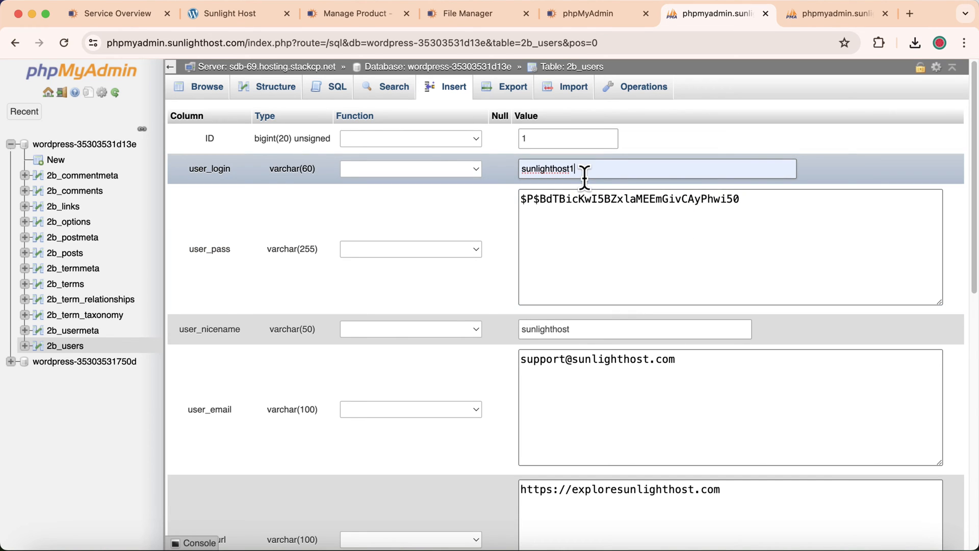
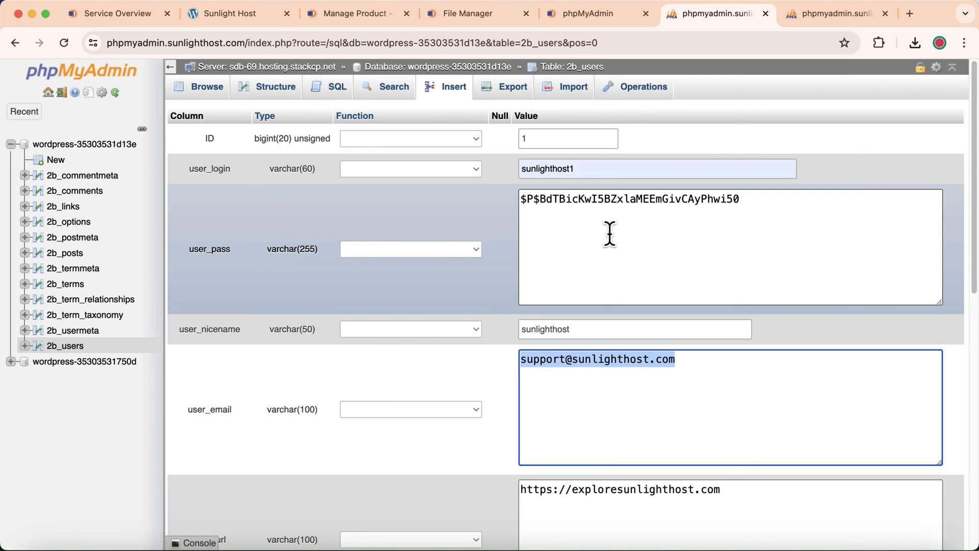
- Search the user_pass Function dropdown for the MD5 hashing option
click(470, 249)
scroll(388, 270, down, 10)
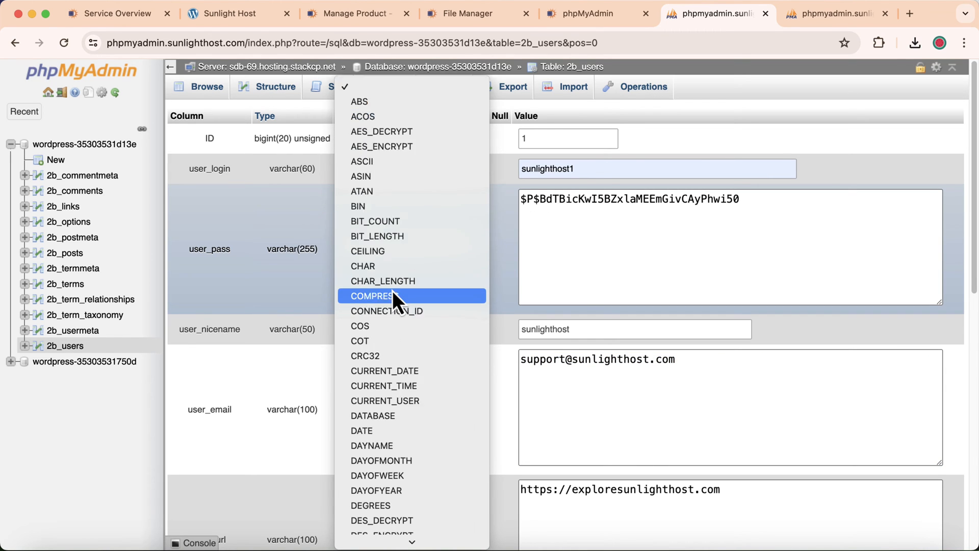
scroll(397, 292, down, 15)
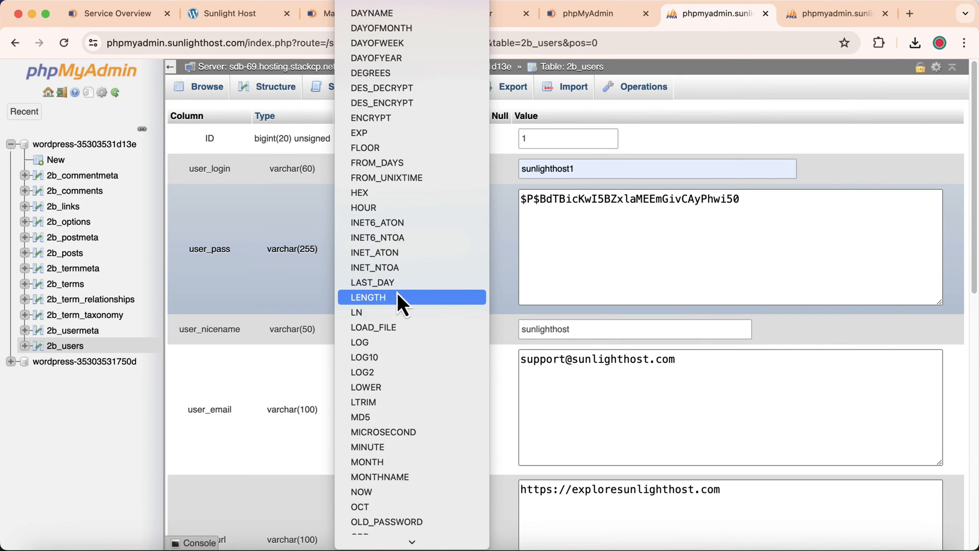
scroll(396, 293, down, 10)
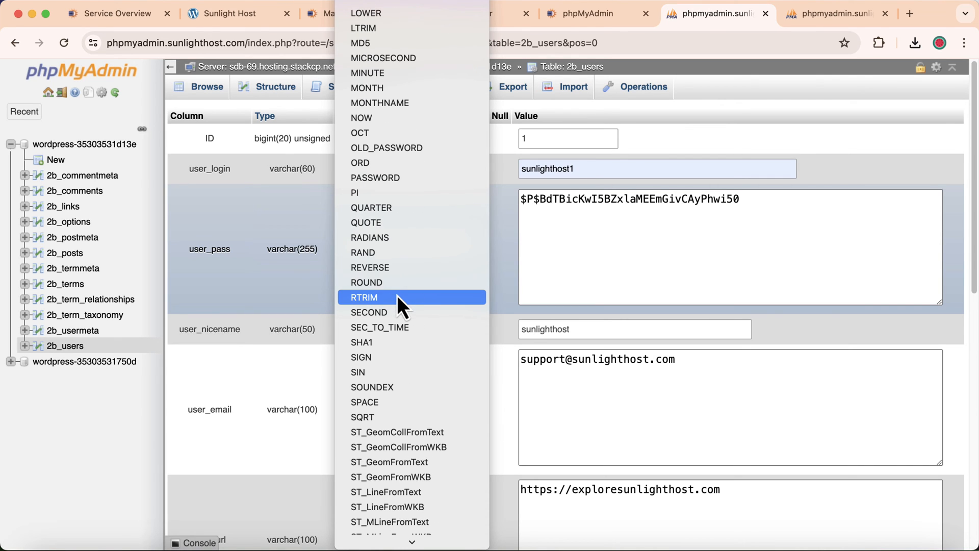
scroll(397, 296, down, 12)
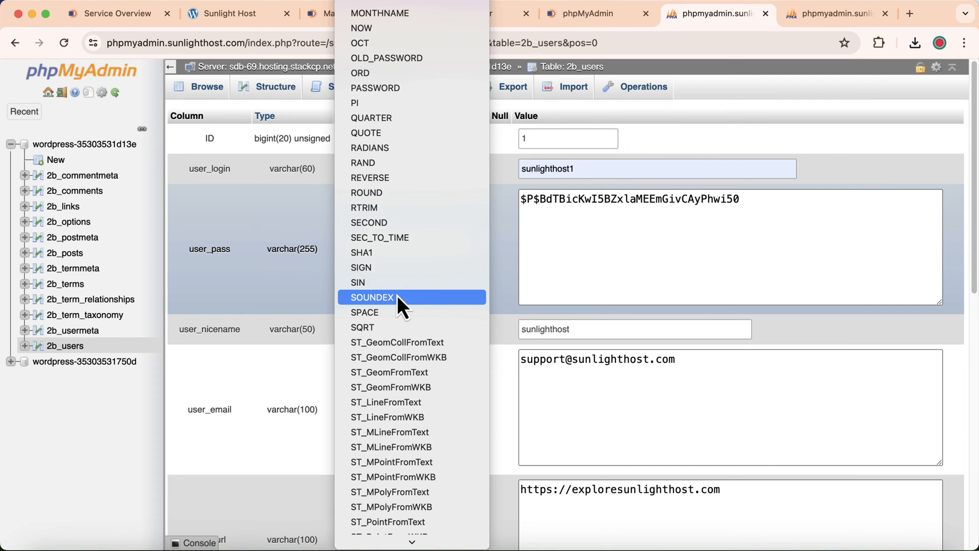
scroll(396, 361, down, 6)
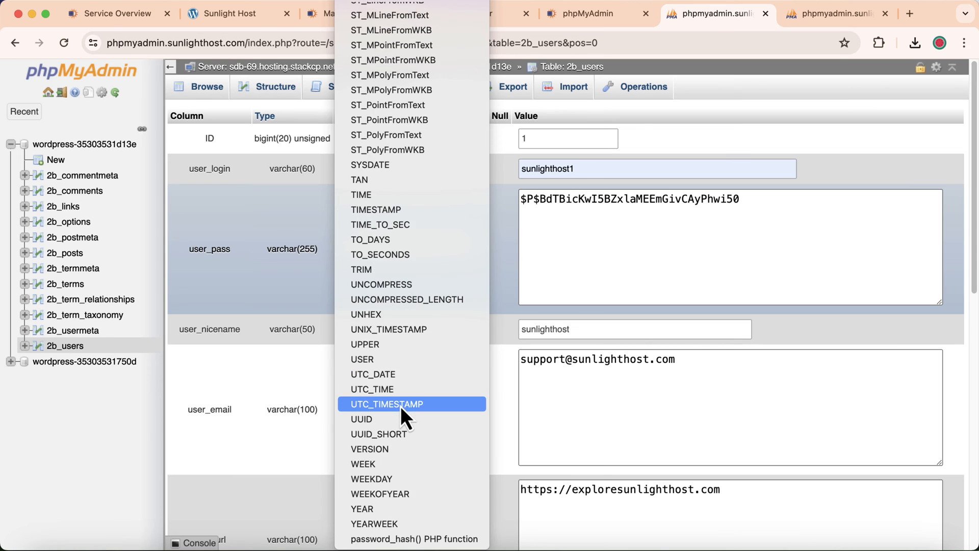
scroll(391, 280, up, 10)
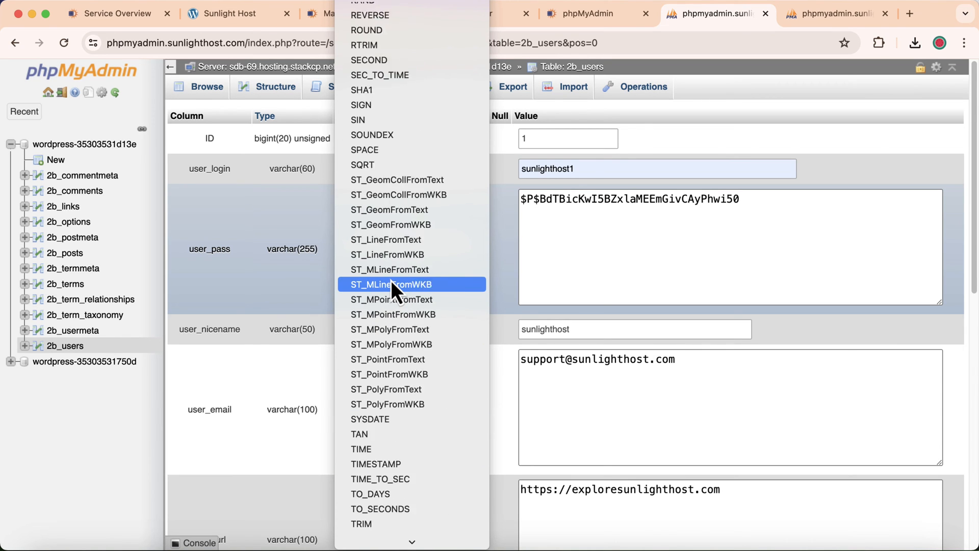
scroll(391, 280, up, 1)
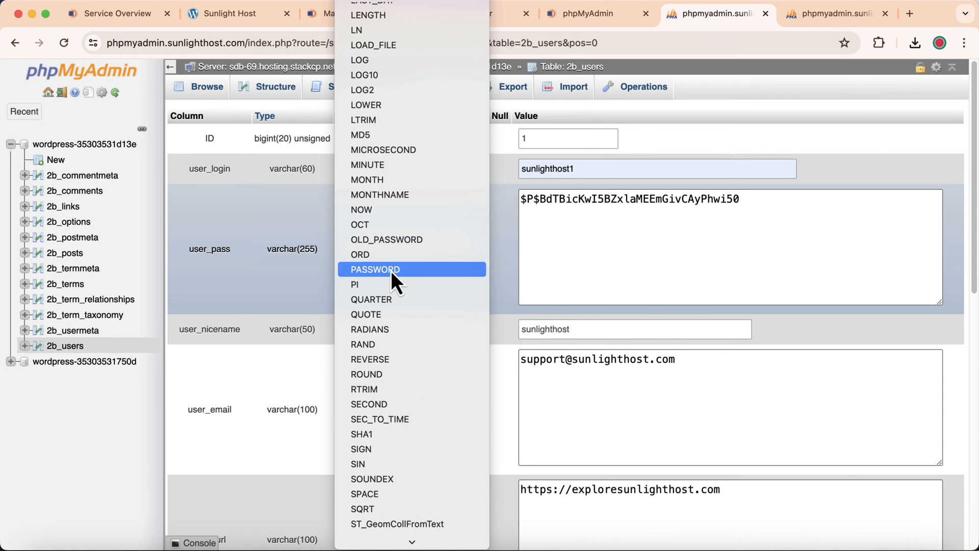
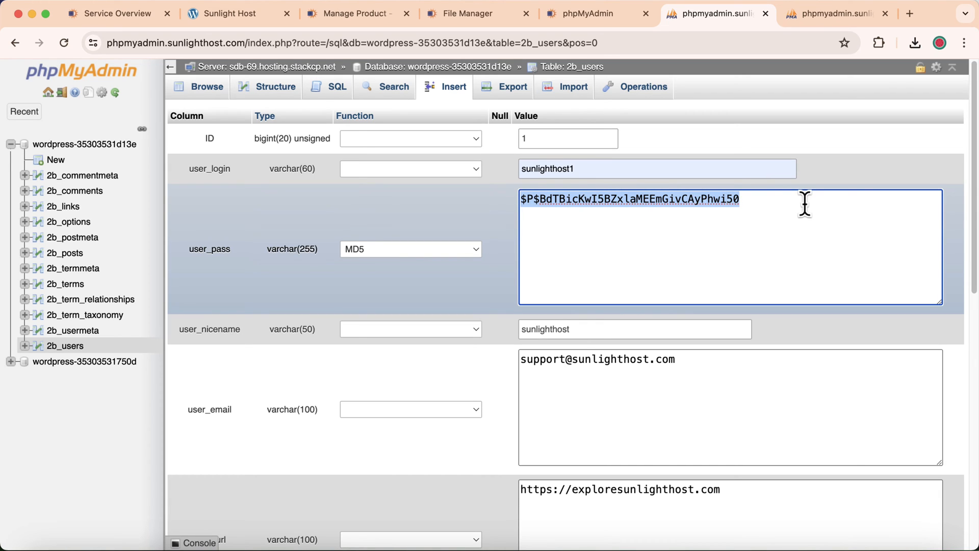
- Replace the old user_pass hash with the new password under the MD5 function and save the 2b_users row
key(BackSpace)
text(test)
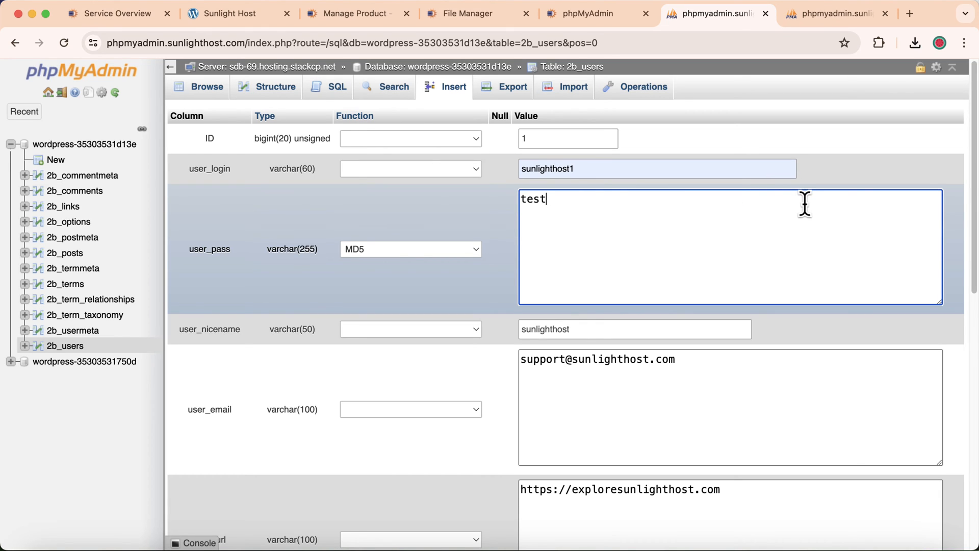
text(@123)
scroll(500, 312, down, 3)
scroll(739, 503, down, 7)
click(933, 488)
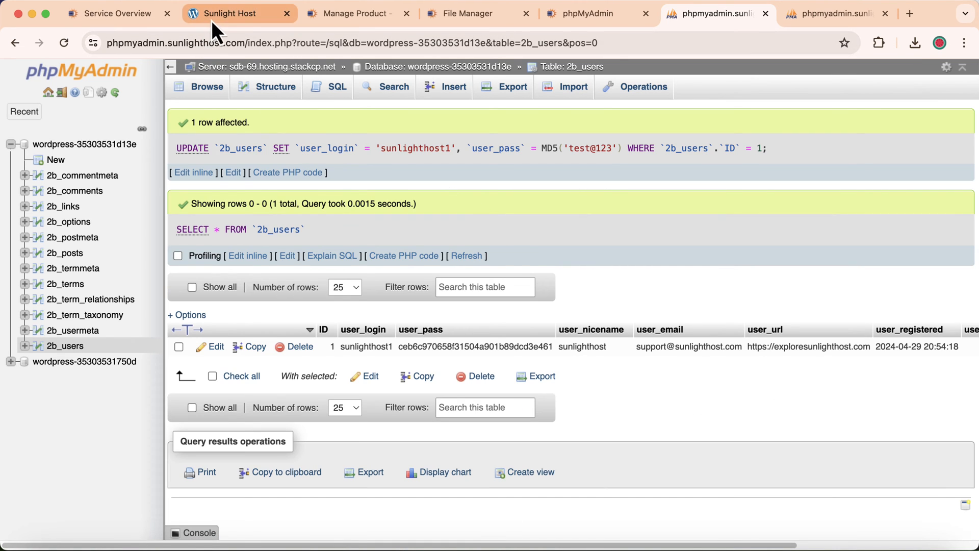
- Load the site's /wp admin login page in the live website tab
click(232, 13)
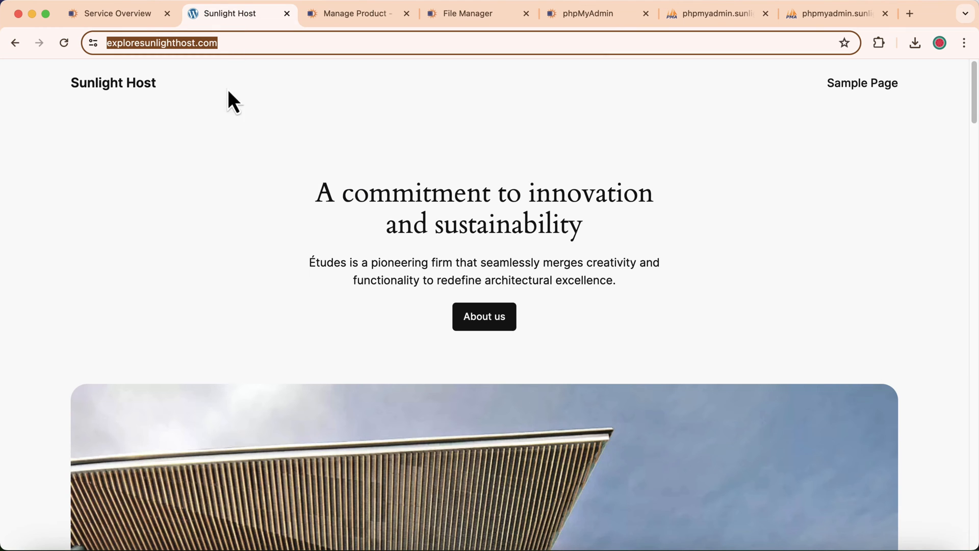
click(252, 43)
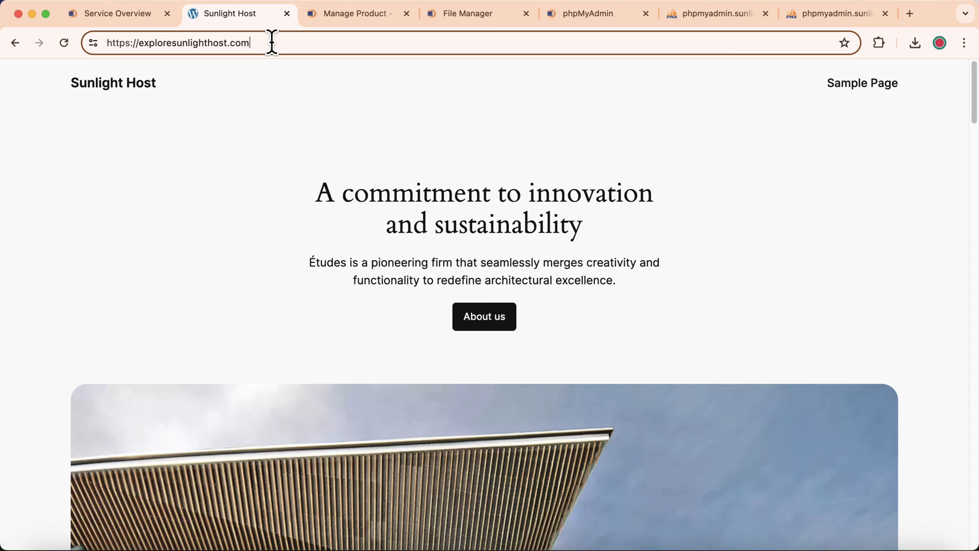
text(/wp)
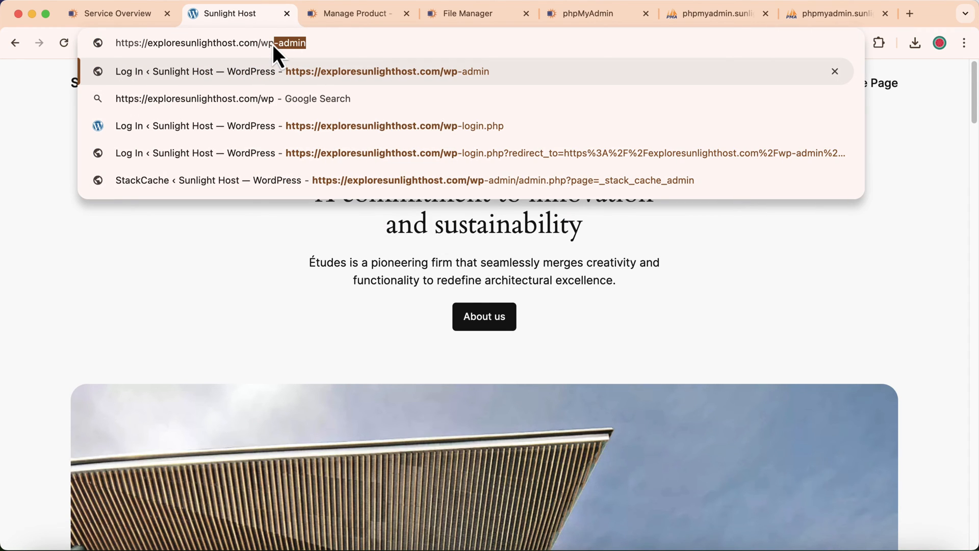
key(Return)
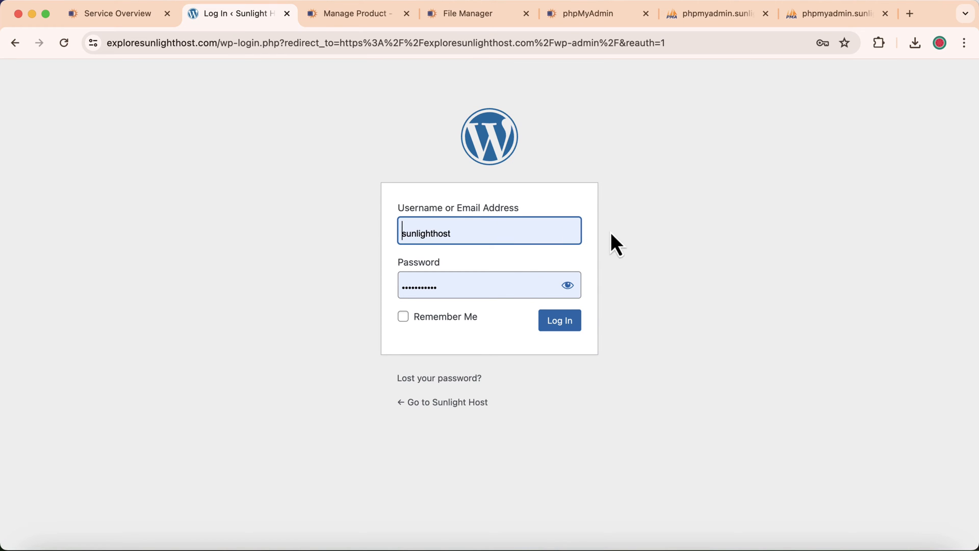
- Log in to the WordPress admin with the username and new password, reaching the dashboard
click(491, 232)
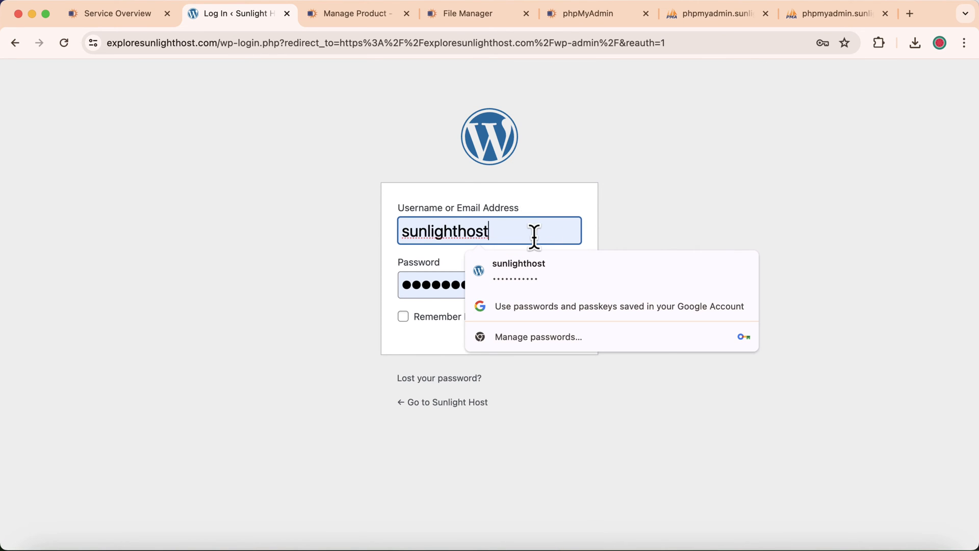
text(1)
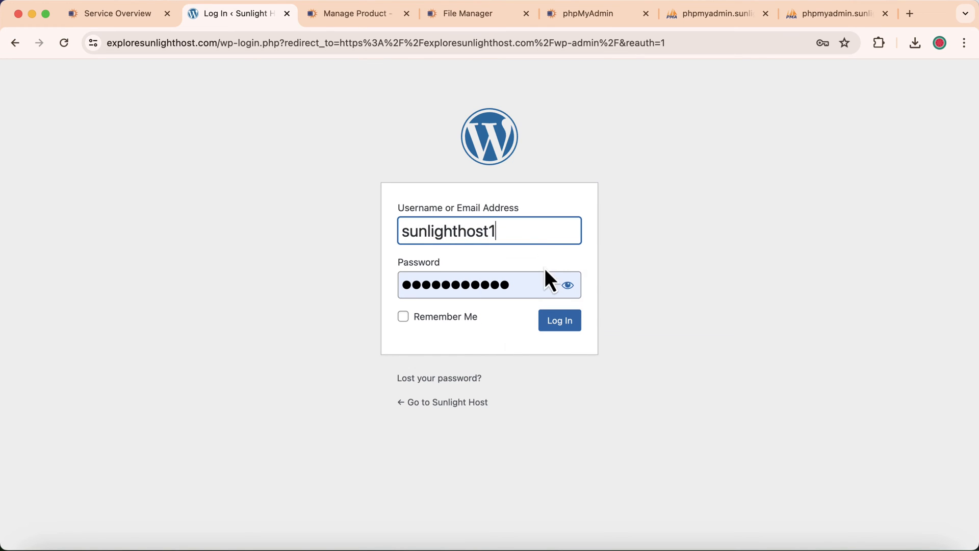
click(527, 284)
drag(527, 284, 376, 290)
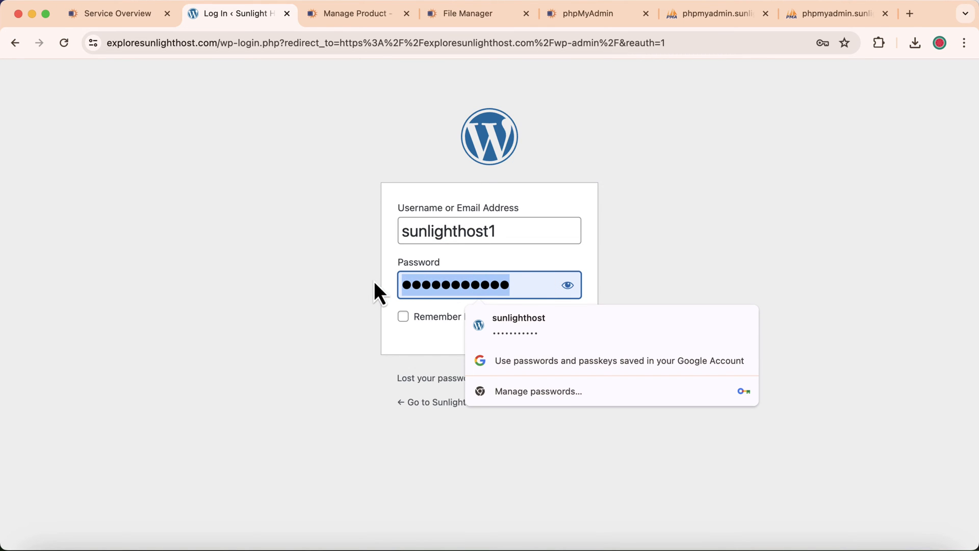
text(••)
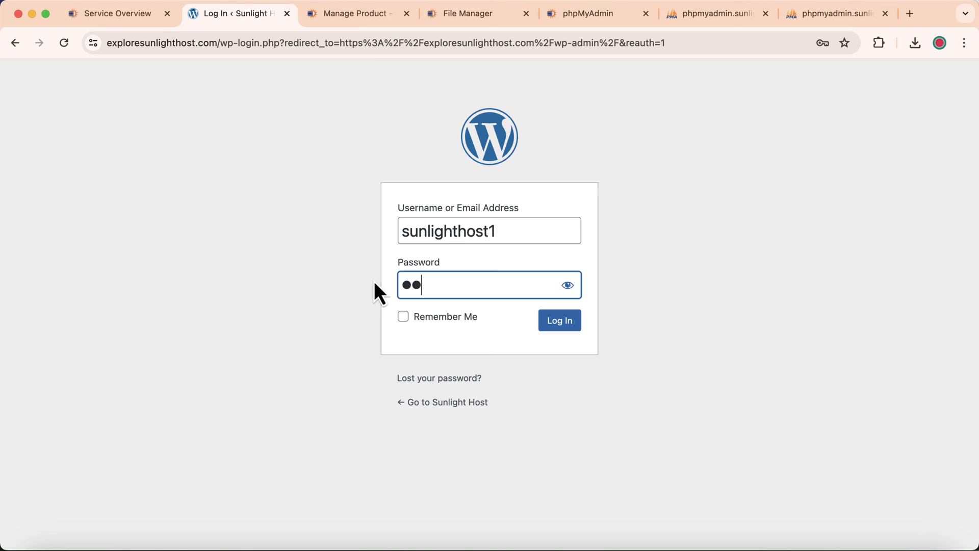
key(BackSpace)
key(BackSpace)
text(••••••••)
click(567, 286)
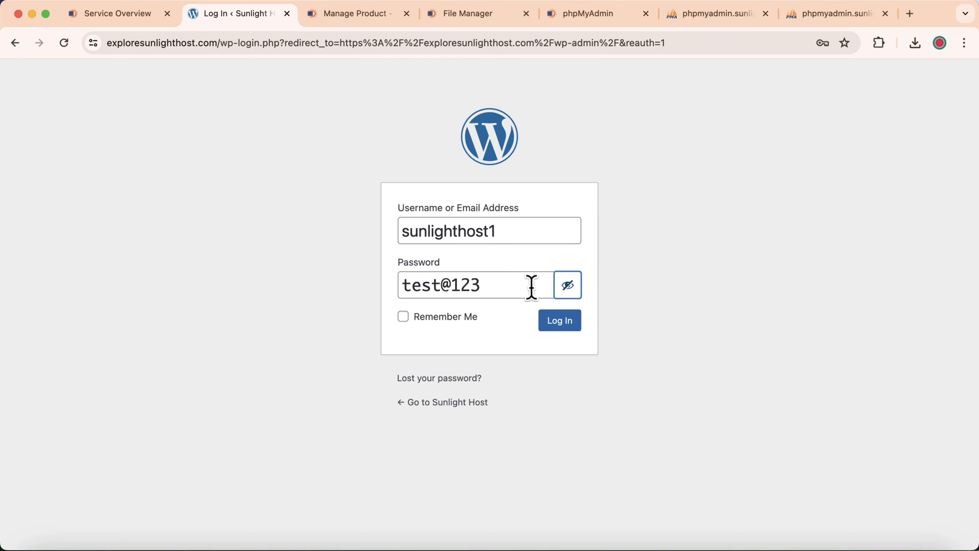
click(569, 334)
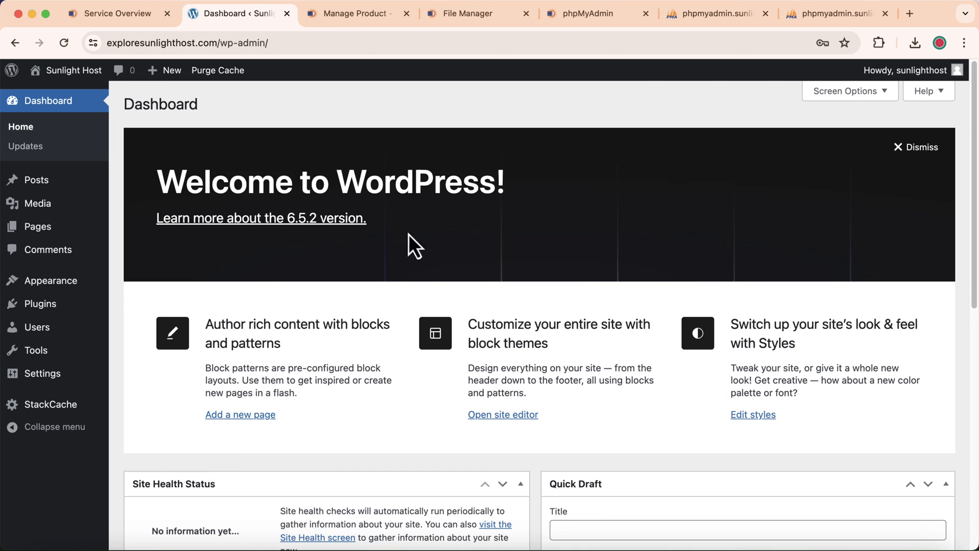
click(445, 14)
- Close the wp-config.php editor and open the MySQL Databases page from the service overview
click(804, 88)
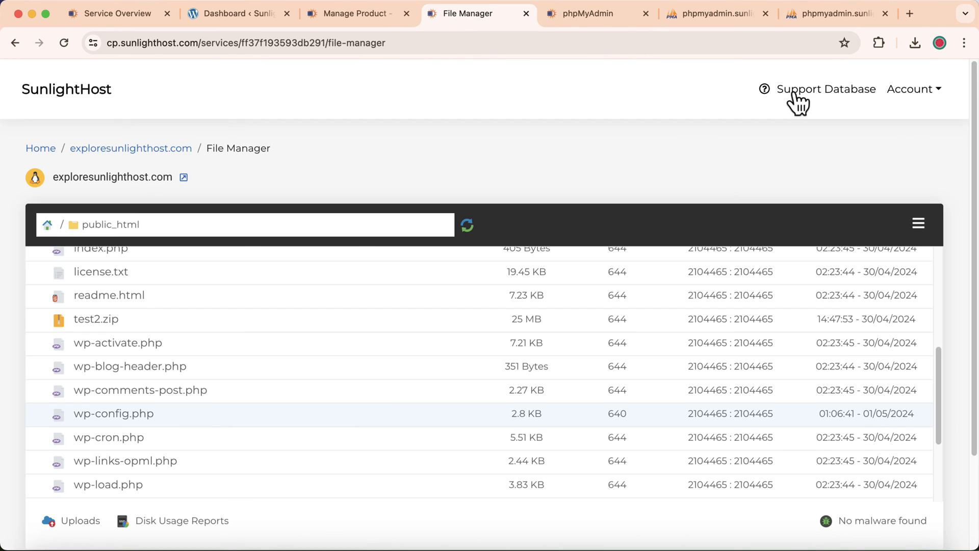
click(115, 149)
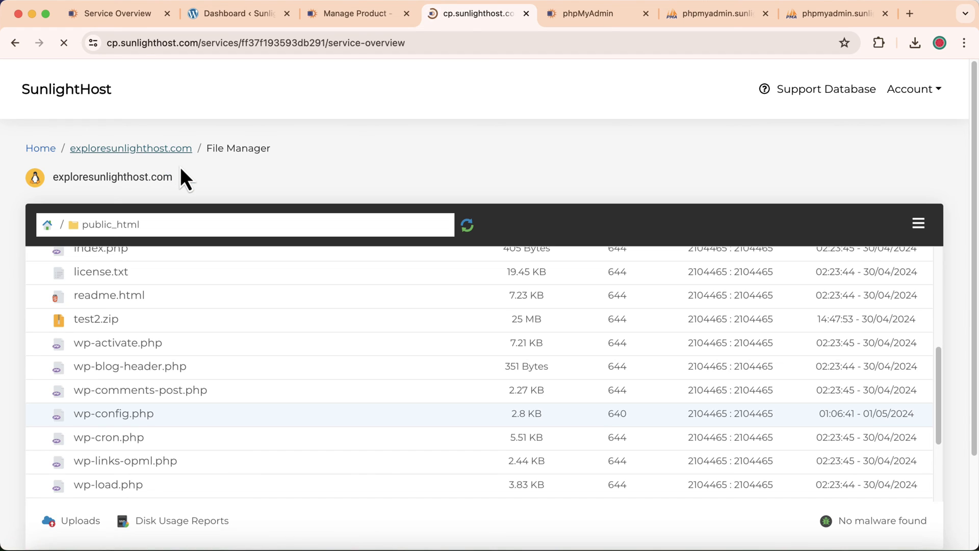
scroll(31, 306, down, 3)
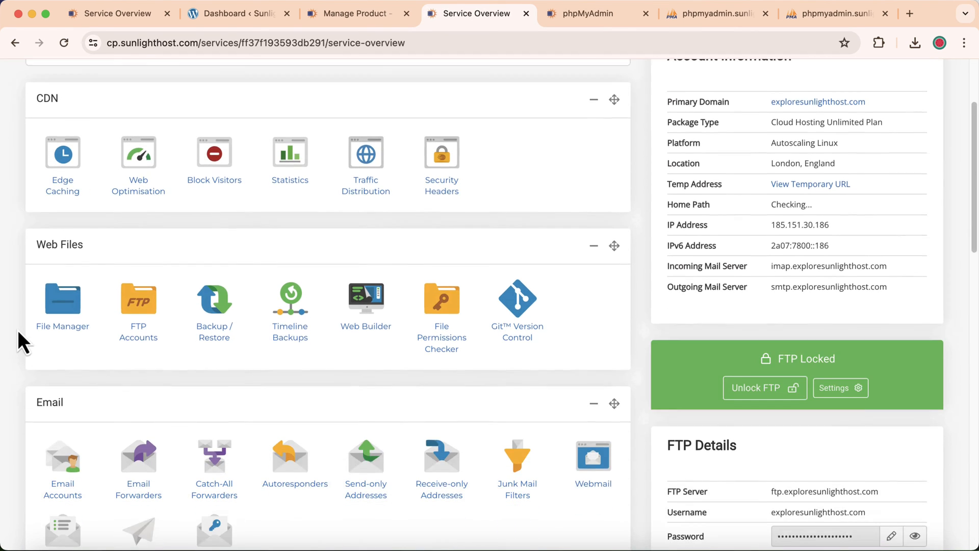
scroll(17, 332, down, 8)
click(138, 278)
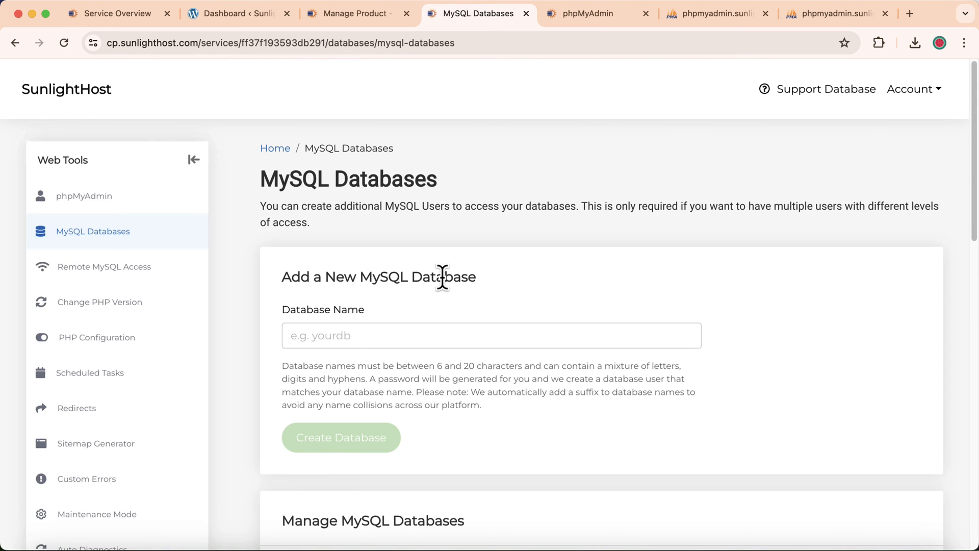
- Scroll to the Manage MySQL Databases table listing the site's WordPress databases
scroll(443, 280, down, 6)
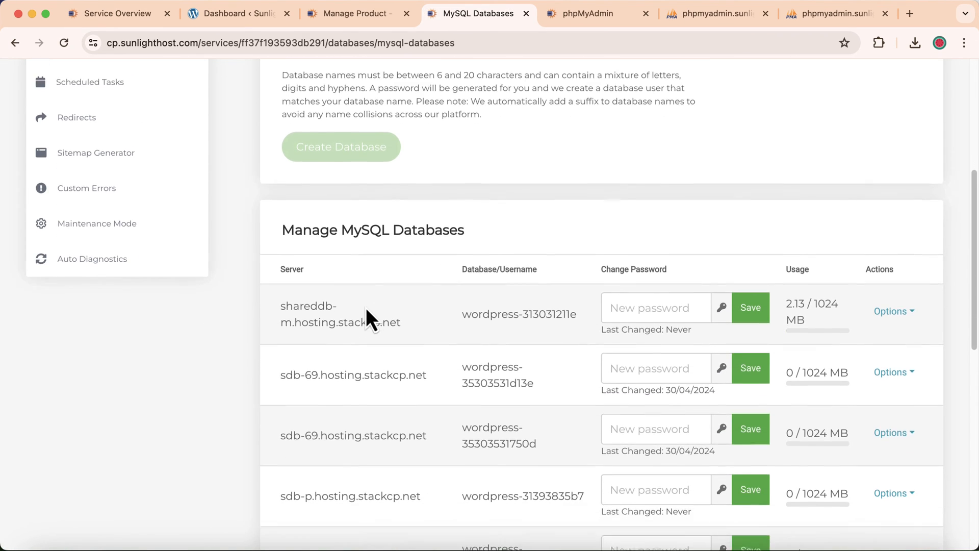
scroll(367, 310, down, 1)
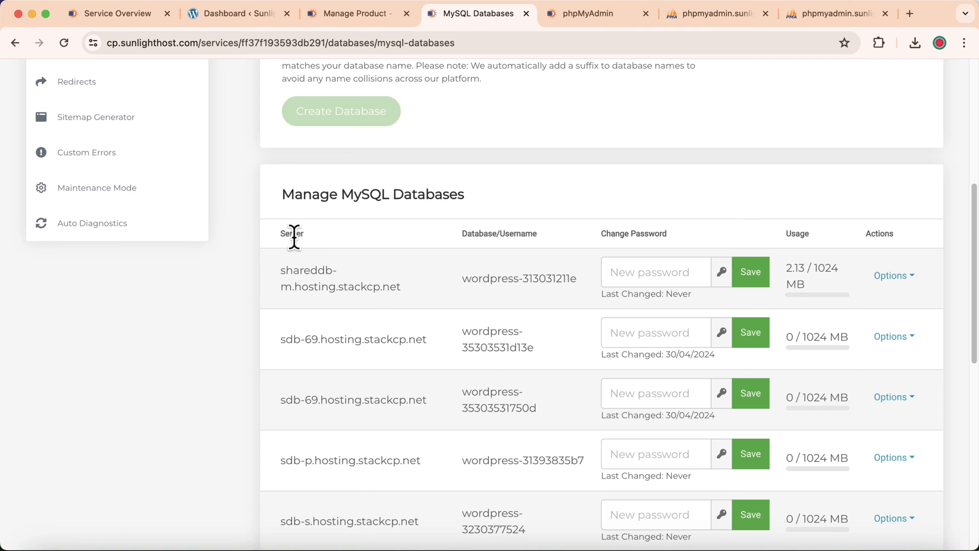
drag(279, 270, 401, 287)
scroll(274, 380, down, 2)
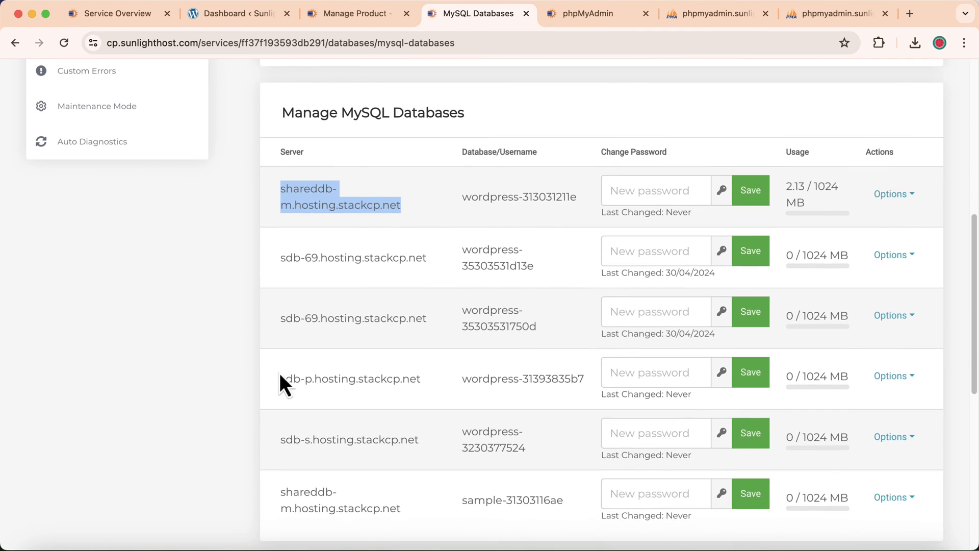
scroll(274, 380, up, 1)
drag(462, 250, 589, 255)
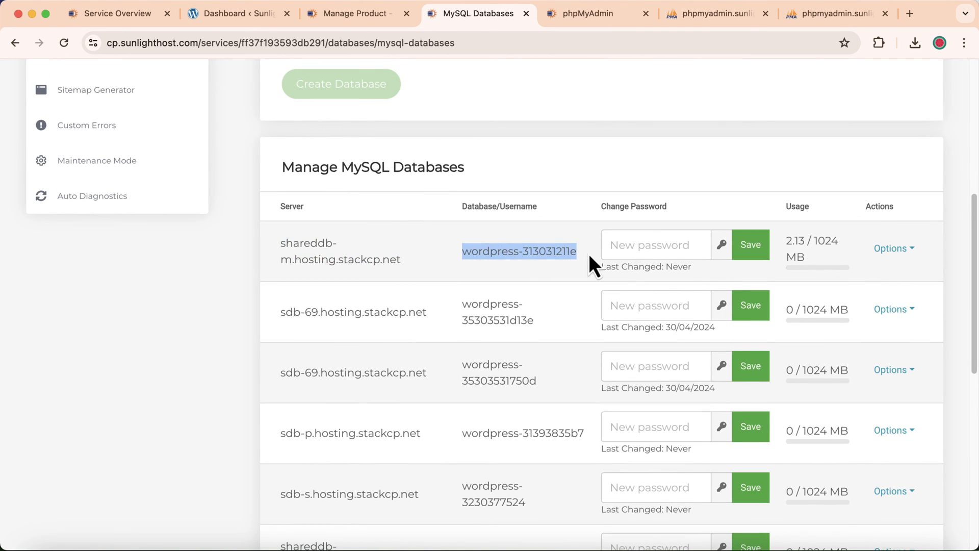
click(482, 251)
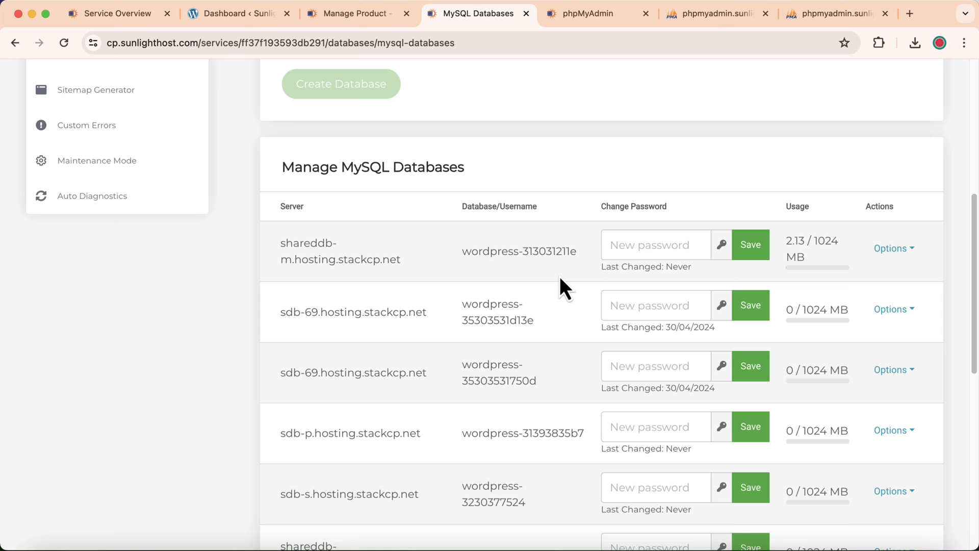
- Generate a new password for wordpress-35303531d13e, copy it to the clipboard, and save it
scroll(561, 280, down, 3)
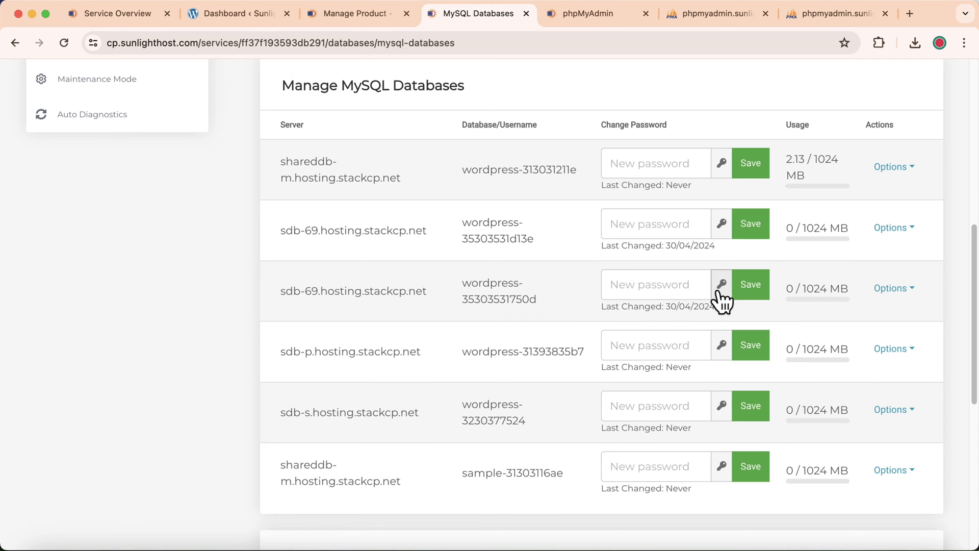
click(722, 224)
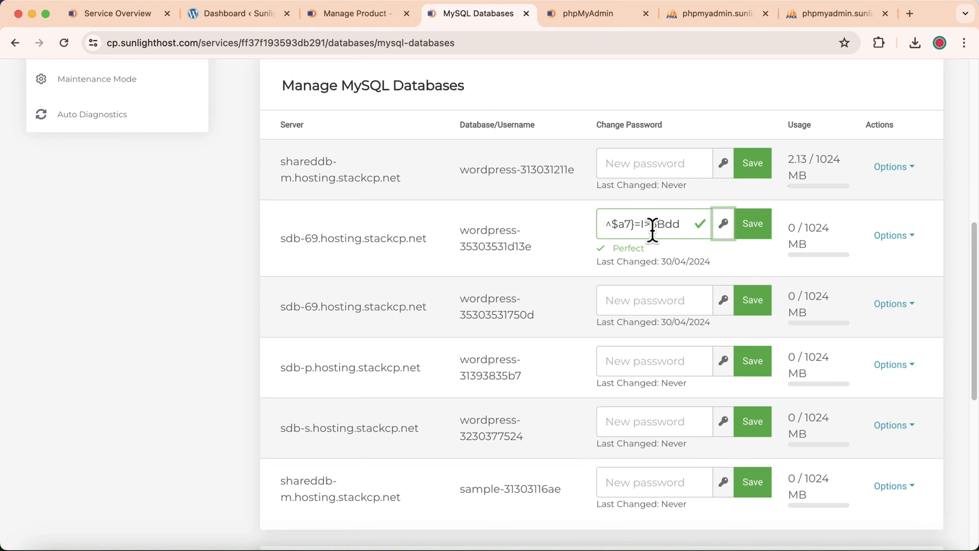
drag(605, 222, 682, 223)
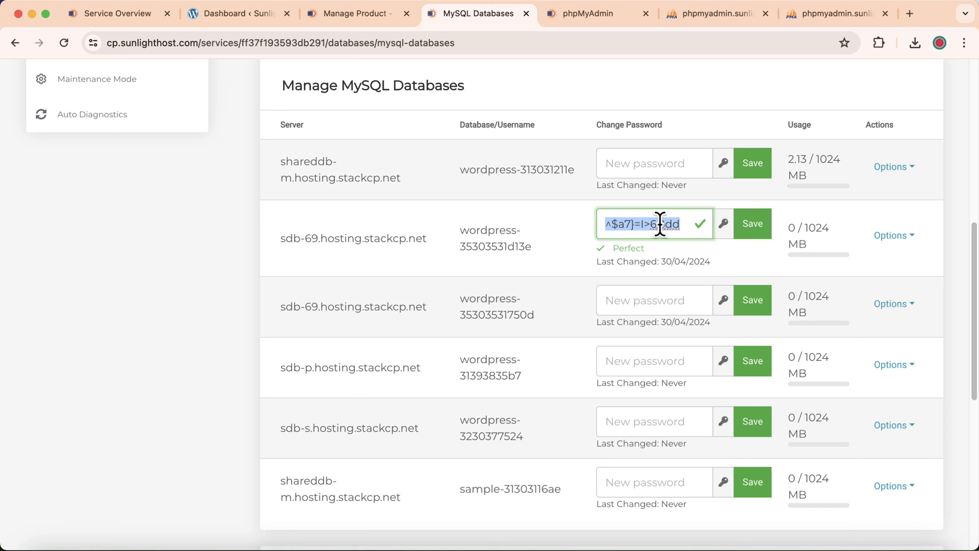
right_click(661, 225)
click(696, 306)
click(752, 232)
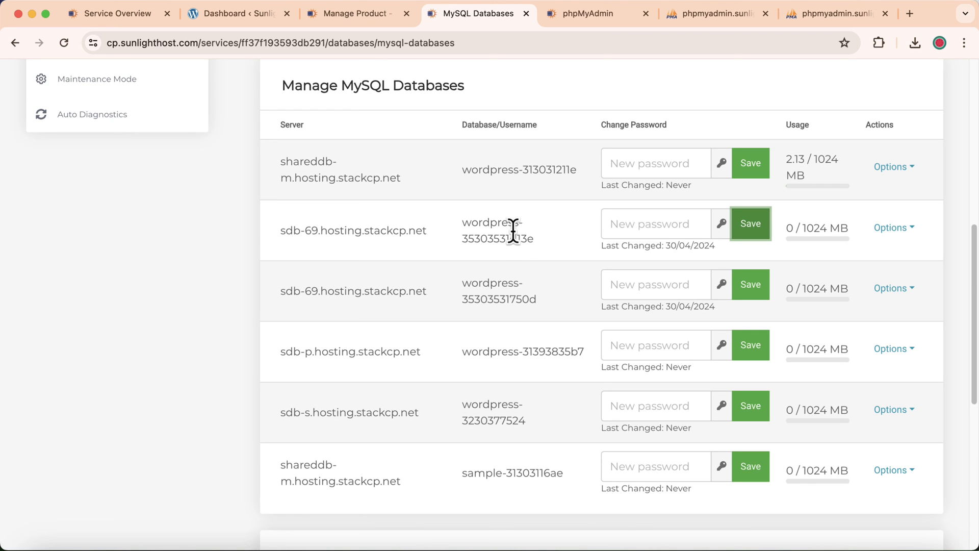
- Reload the WordPress dashboard to see 'Error establishing a database connection', then return to MySQL Databases
click(227, 21)
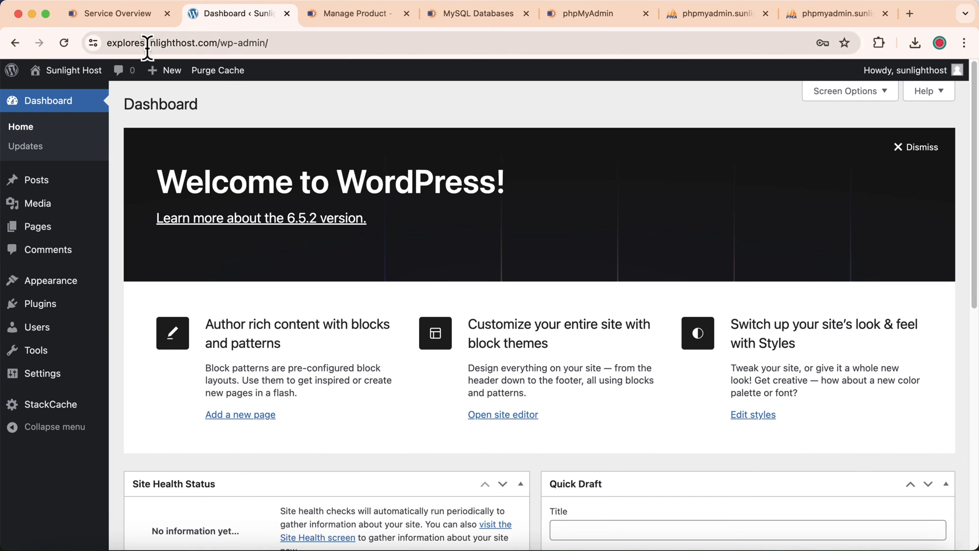
click(64, 43)
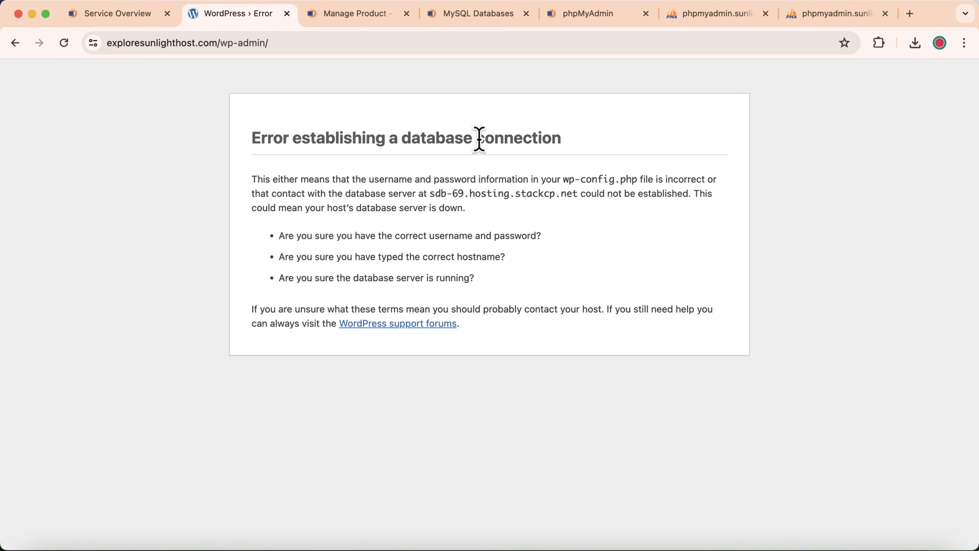
click(502, 15)
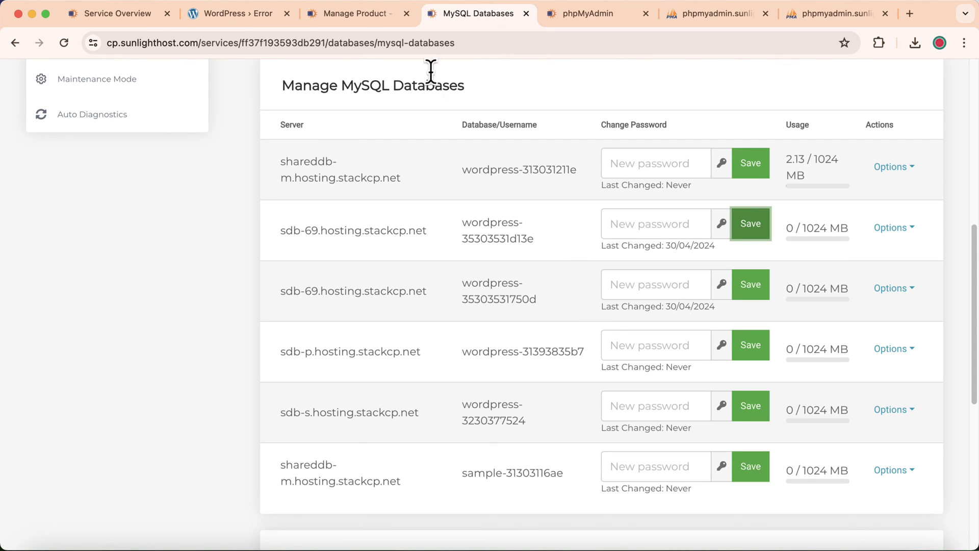
- Open the File Manager from the hosting service overview and enter the public_html folder
click(384, 13)
click(451, 11)
scroll(344, 100, up, 8)
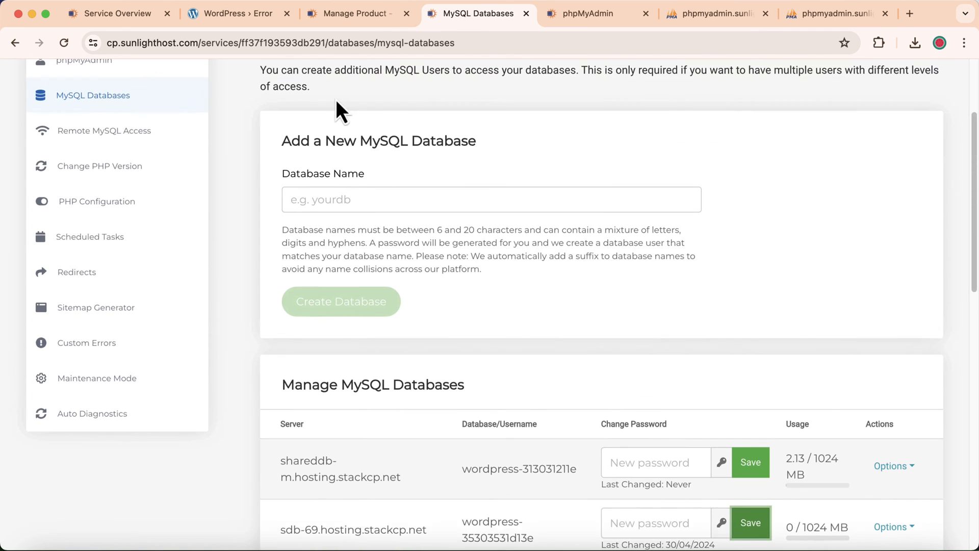
click(279, 122)
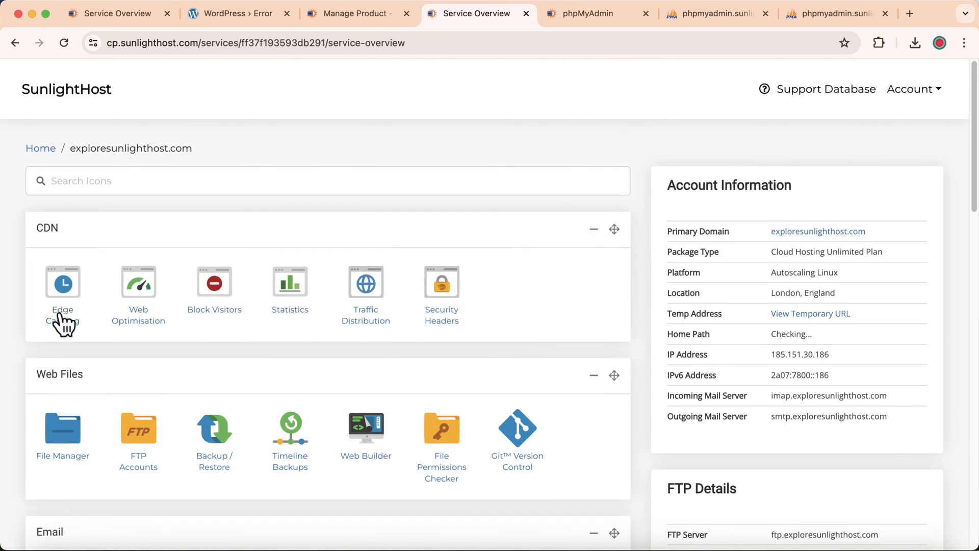
scroll(62, 322, down, 4)
click(64, 245)
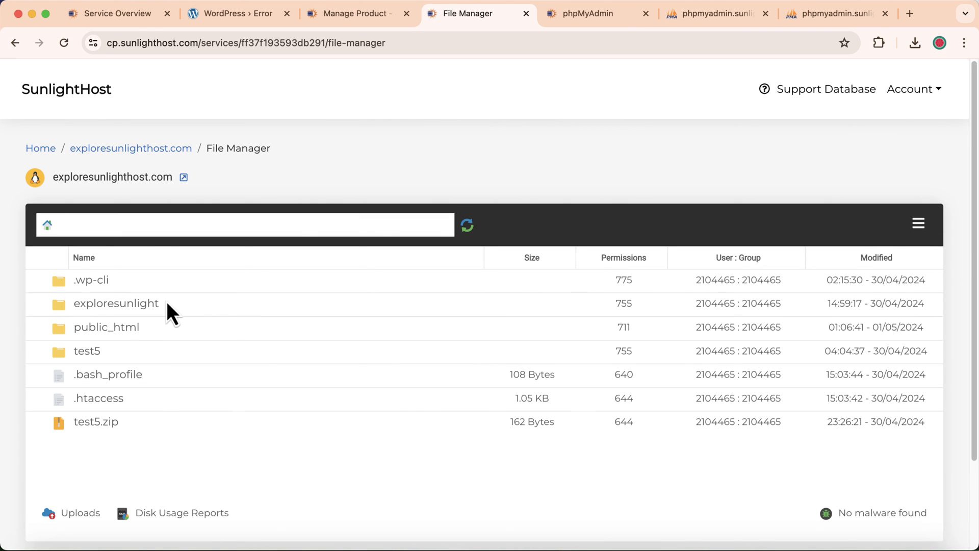
double_click(171, 328)
- Paste the copied database password over DB_PASSWORD in wp-config.php and save the file
scroll(203, 340, down, 10)
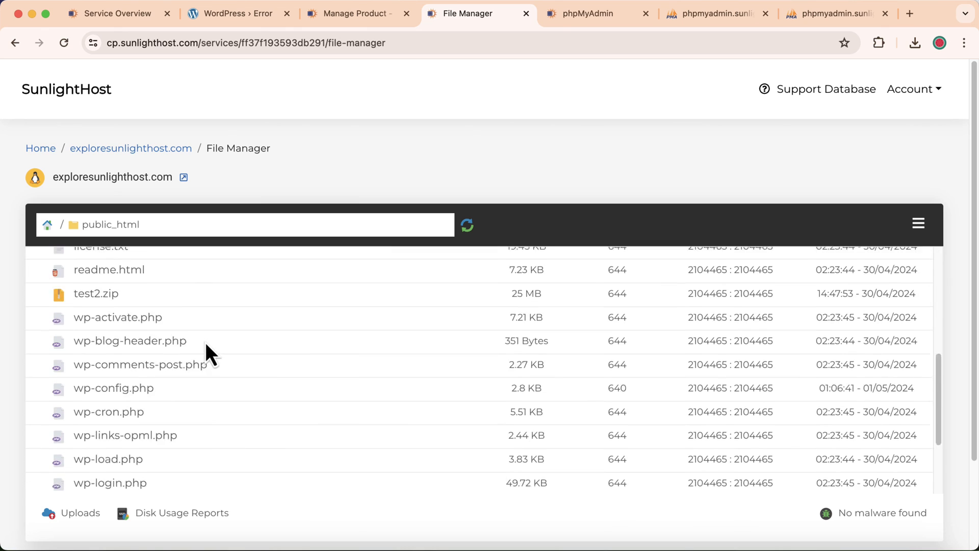
scroll(166, 375, down, 1)
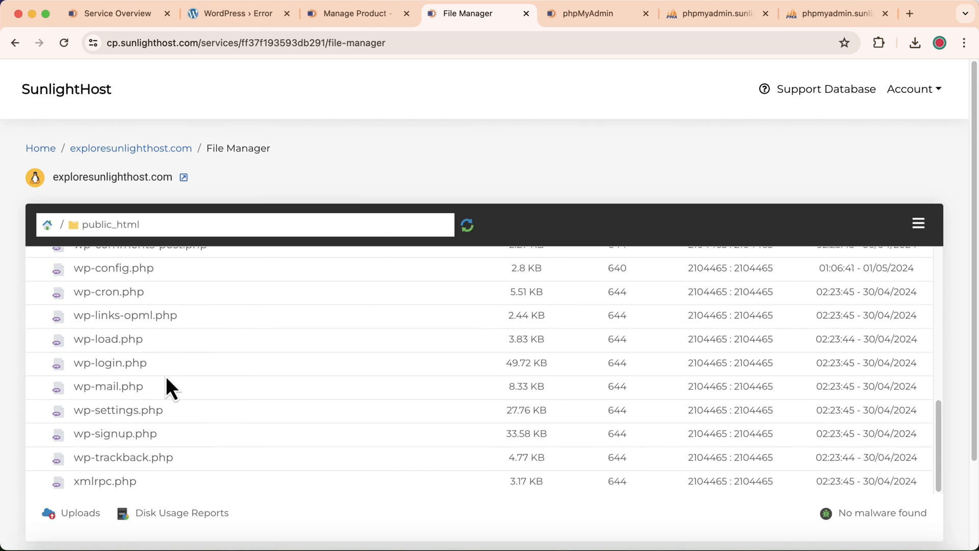
scroll(162, 366, up, 2)
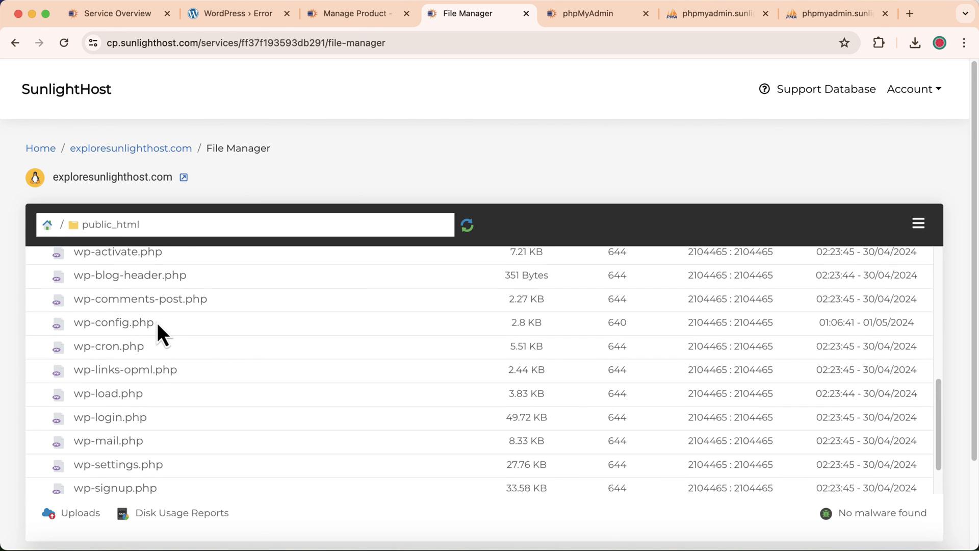
double_click(157, 323)
scroll(407, 315, down, 4)
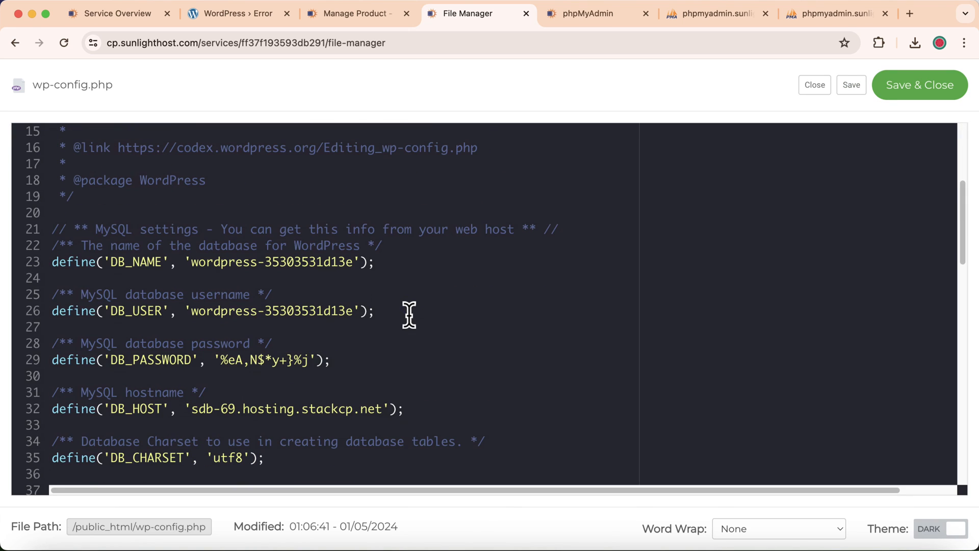
drag(219, 360, 308, 352)
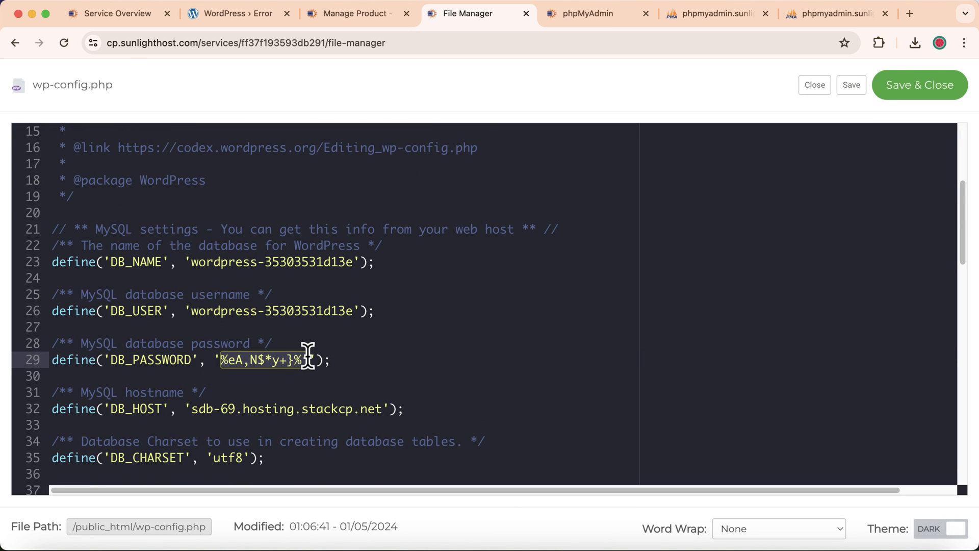
right_click(291, 367)
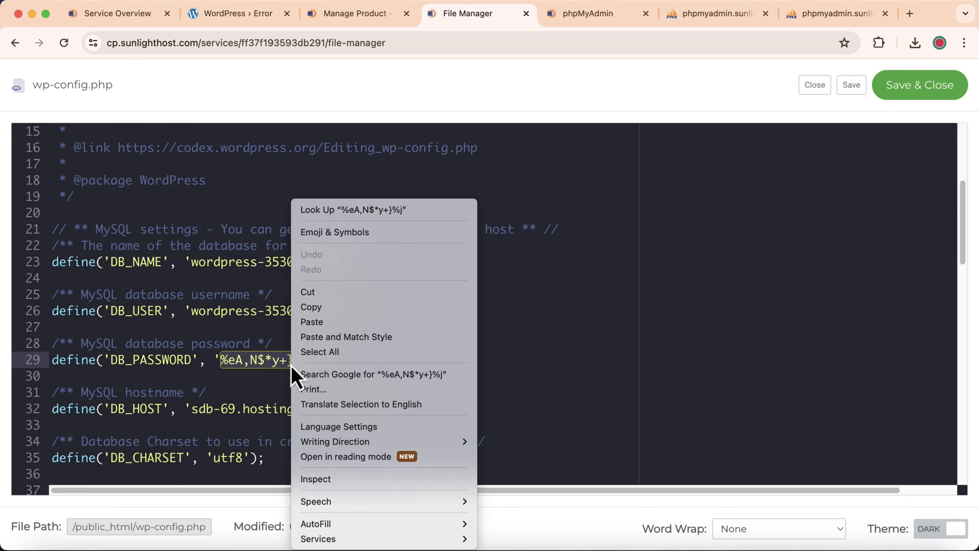
click(322, 322)
click(895, 92)
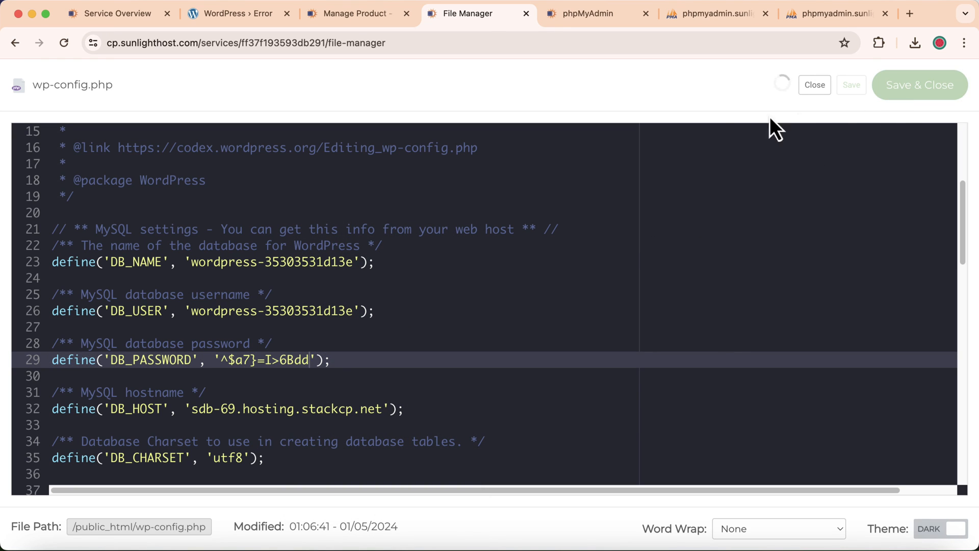
click(237, 20)
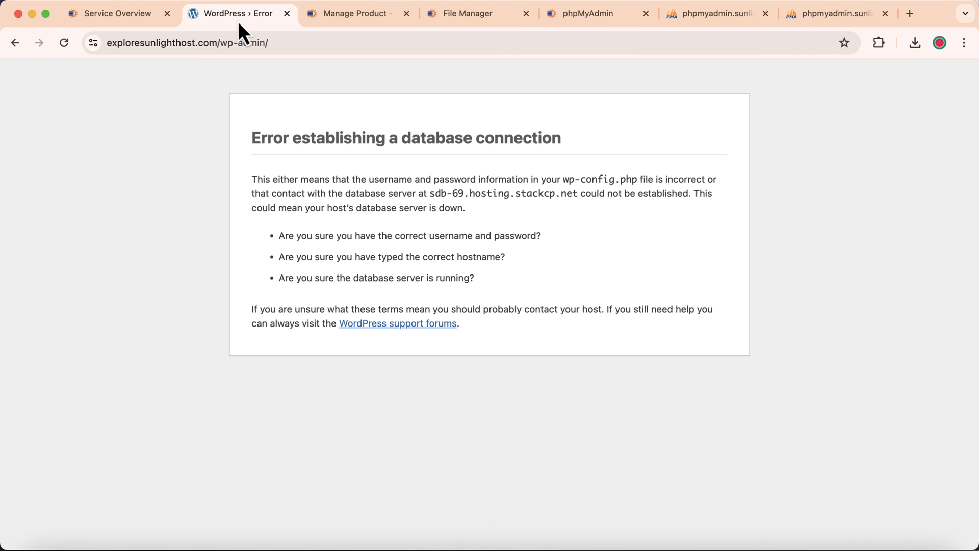
- Reload the WordPress admin to confirm the dashboard loads, then bring up phpMyAdmin host selection
click(62, 46)
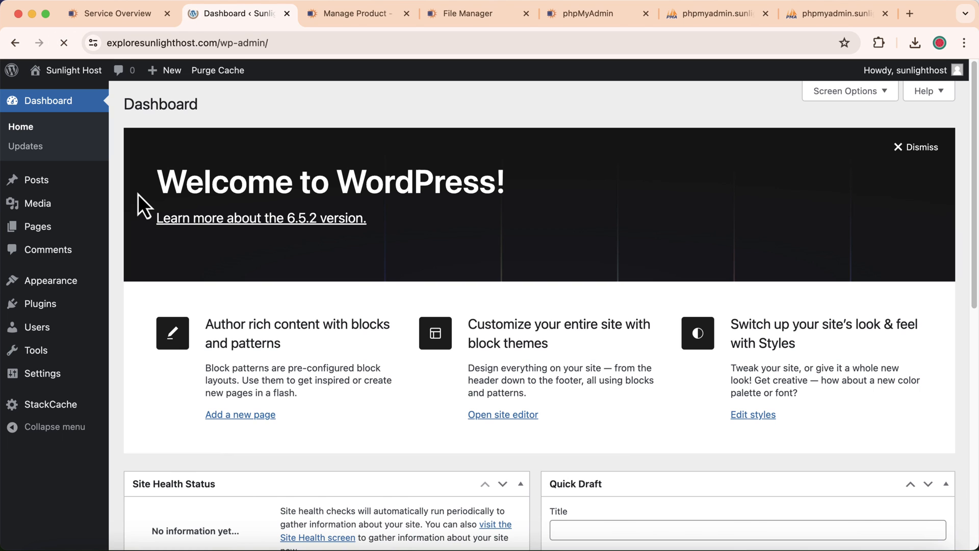
click(591, 15)
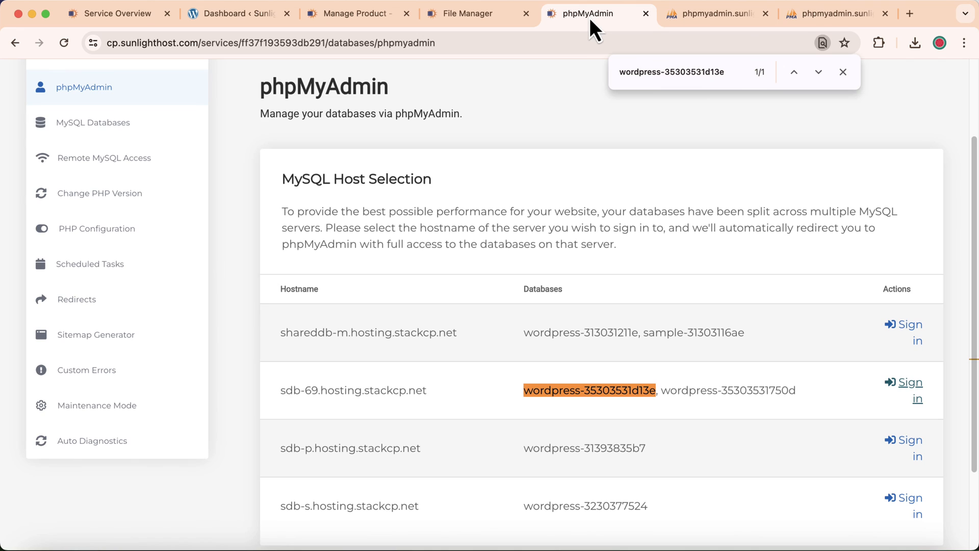